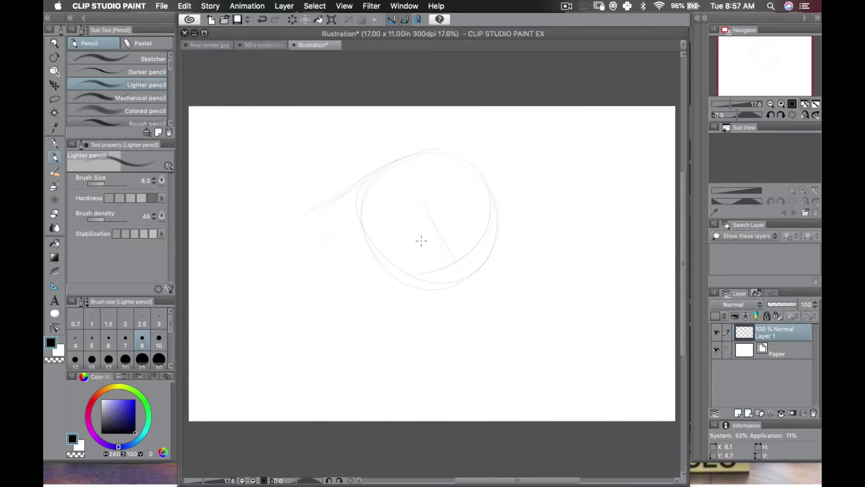
# Sketch the skull's outer curves and the angled face and jaw guidelines around the head circle with the Lighter pencil.
pyautogui.moveTo(475, 187); pyautogui.dragTo(423, 150)
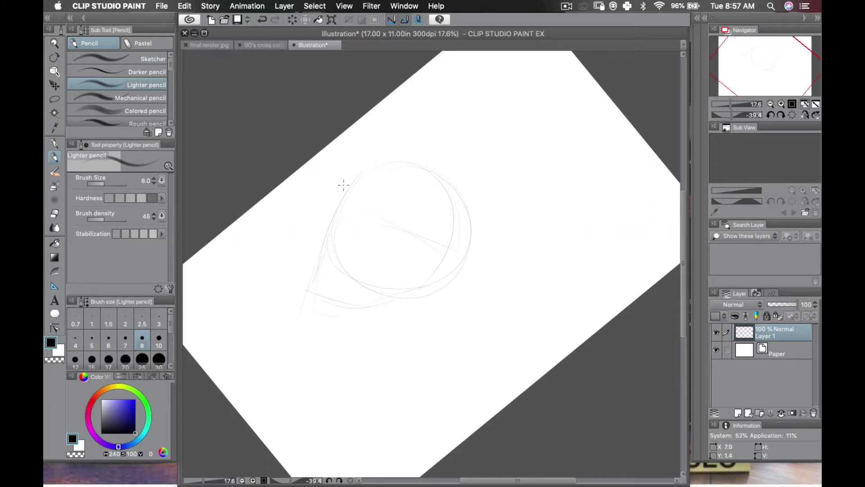
pyautogui.moveTo(344, 185)
pyautogui.mouseDown()
pyautogui.moveTo(431, 183)
pyautogui.moveTo(472, 259)
pyautogui.moveTo(423, 294)
pyautogui.mouseUp()
pyautogui.moveTo(528, 221)
pyautogui.mouseDown()
pyautogui.moveTo(538, 291)
pyautogui.moveTo(545, 282)
pyautogui.mouseUp()
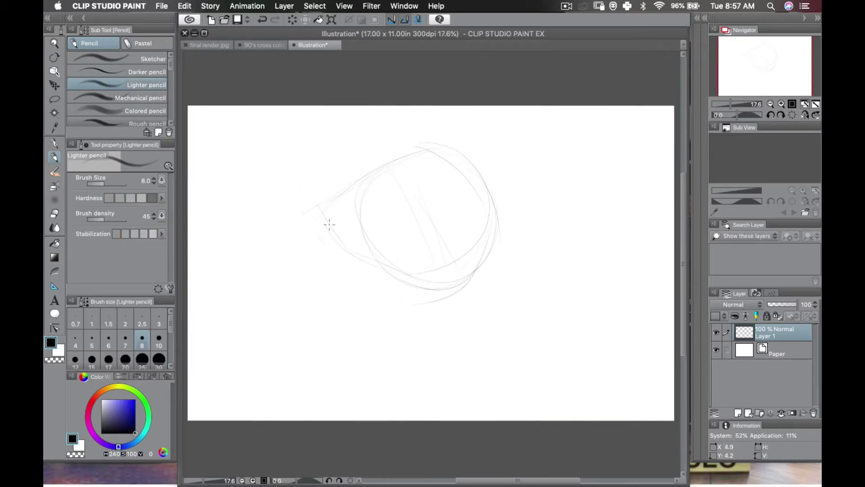
# Sketch the jawline and neck below the head, with curved collar lines around the base of the neck.
pyautogui.moveTo(350, 245); pyautogui.dragTo(365, 271)
pyautogui.moveTo(449, 287); pyautogui.dragTo(443, 314)
pyautogui.moveTo(343, 364); pyautogui.dragTo(455, 327)
pyautogui.moveTo(442, 297); pyautogui.dragTo(453, 326)
pyautogui.moveTo(396, 309)
pyautogui.mouseDown()
pyautogui.moveTo(380, 279)
pyautogui.moveTo(377, 320)
pyautogui.mouseUp()
pyautogui.moveTo(399, 268)
pyautogui.mouseDown()
pyautogui.moveTo(439, 239)
pyautogui.moveTo(381, 248)
pyautogui.moveTo(458, 325)
pyautogui.moveTo(441, 297)
pyautogui.moveTo(356, 335)
pyautogui.moveTo(431, 299)
pyautogui.moveTo(456, 303)
pyautogui.moveTo(445, 292)
pyautogui.moveTo(446, 328)
pyautogui.moveTo(442, 287)
pyautogui.moveTo(451, 320)
pyautogui.mouseUp()
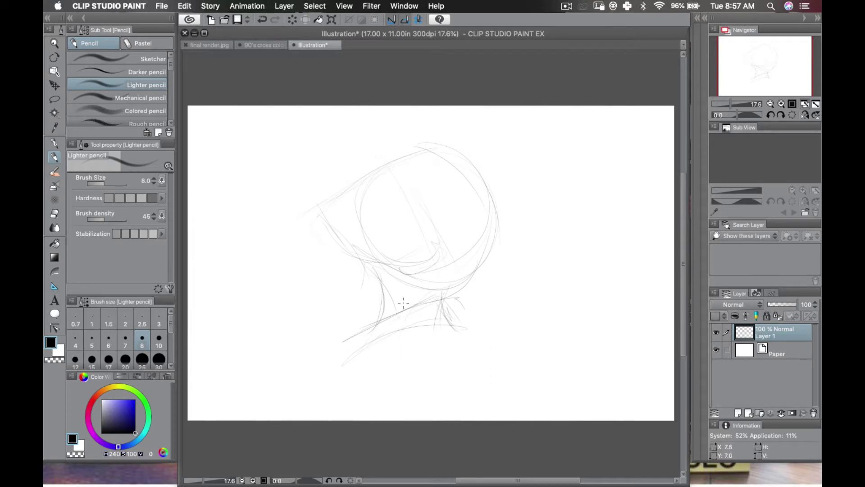
# Lighten the stray guideline across the neck with the Soft eraser, and redraw the neck's front contour and lower collar curve in pencil.
pyautogui.press('e')
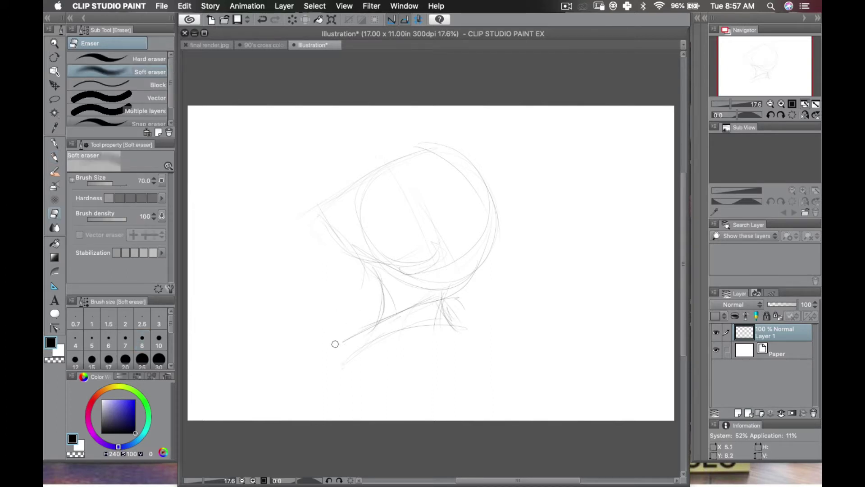
pyautogui.moveTo(387, 319)
pyautogui.mouseDown()
pyautogui.moveTo(435, 299)
pyautogui.moveTo(378, 324)
pyautogui.moveTo(411, 310)
pyautogui.mouseUp()
pyautogui.press('p')
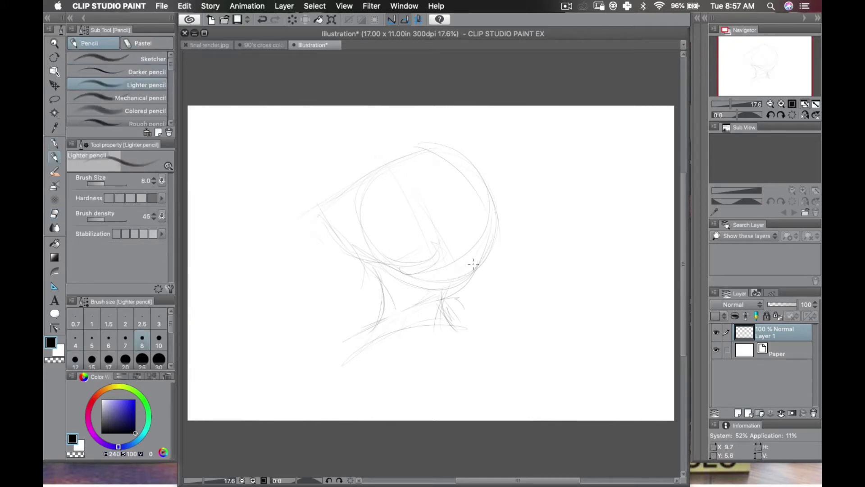
pyautogui.moveTo(345, 245)
pyautogui.mouseDown()
pyautogui.moveTo(383, 291)
pyautogui.moveTo(360, 258)
pyautogui.moveTo(381, 289)
pyautogui.moveTo(370, 279)
pyautogui.moveTo(380, 291)
pyautogui.moveTo(376, 309)
pyautogui.moveTo(380, 287)
pyautogui.moveTo(377, 323)
pyautogui.moveTo(374, 302)
pyautogui.moveTo(354, 350)
pyautogui.mouseUp()
pyautogui.moveTo(445, 331); pyautogui.dragTo(411, 333)
pyautogui.moveTo(407, 326); pyautogui.dragTo(426, 324)
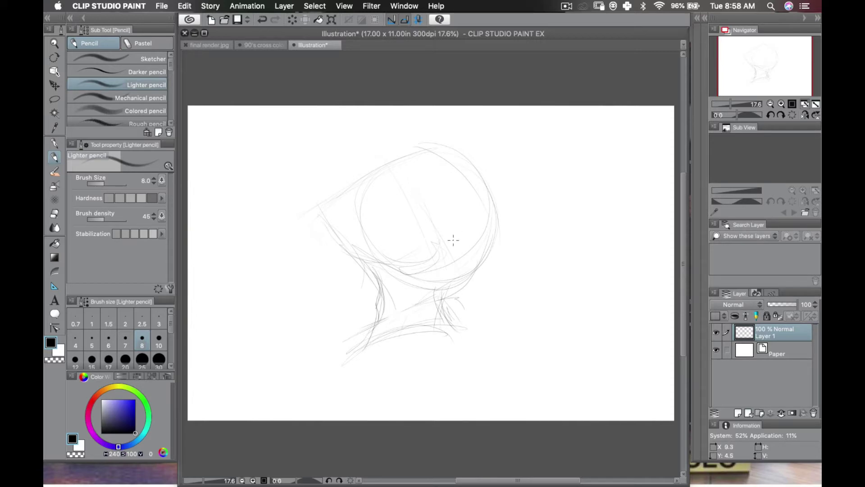
# Sketch the ear at the rear of the jaw and rough in the brow and nose along the face profile.
pyautogui.moveTo(421, 239); pyautogui.dragTo(441, 250)
pyautogui.moveTo(455, 312)
pyautogui.mouseDown()
pyautogui.moveTo(467, 340)
pyautogui.moveTo(459, 332)
pyautogui.mouseUp()
pyautogui.moveTo(454, 197); pyautogui.dragTo(325, 228)
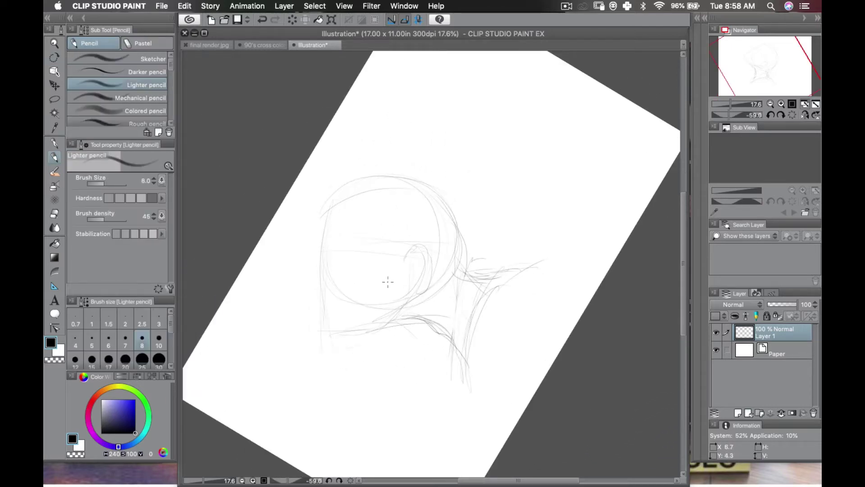
pyautogui.moveTo(428, 259); pyautogui.dragTo(413, 293)
pyautogui.moveTo(324, 232); pyautogui.dragTo(315, 249)
pyautogui.moveTo(314, 295); pyautogui.dragTo(320, 299)
pyautogui.moveTo(404, 297)
pyautogui.mouseDown()
pyautogui.moveTo(383, 327)
pyautogui.moveTo(360, 336)
pyautogui.moveTo(419, 300)
pyautogui.mouseUp()
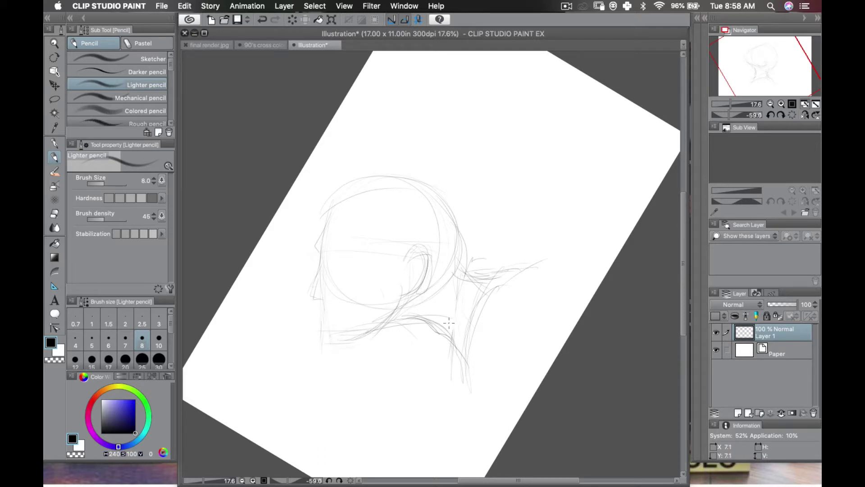
# Sketch the hair's outer contour from the crown around the back of the head down to the nape.
pyautogui.press('r')
pyautogui.moveTo(475, 234)
pyautogui.mouseDown()
pyautogui.moveTo(526, 286)
pyautogui.moveTo(520, 303)
pyautogui.moveTo(518, 272)
pyautogui.mouseUp()
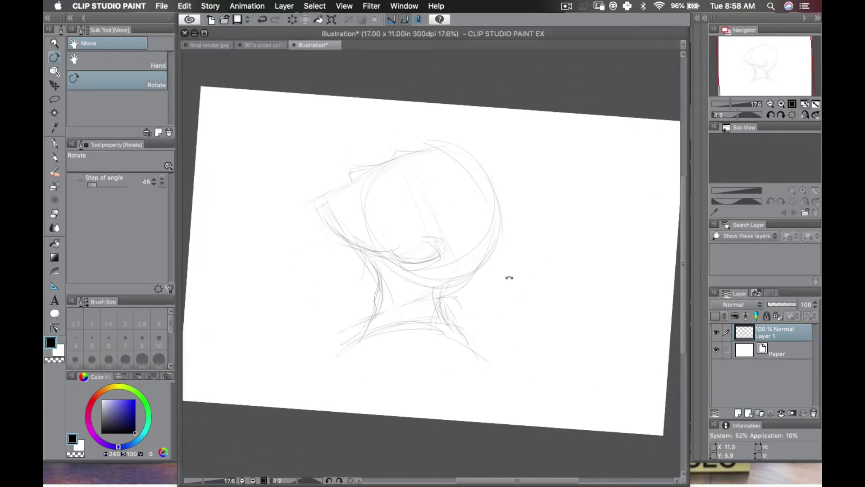
pyautogui.press('p')
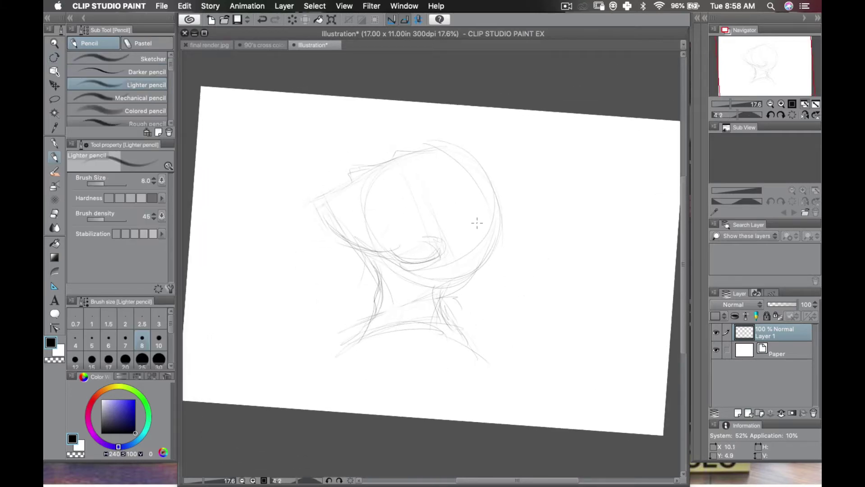
pyautogui.moveTo(452, 141); pyautogui.dragTo(501, 161)
pyautogui.moveTo(514, 191)
pyautogui.mouseDown()
pyautogui.moveTo(487, 272)
pyautogui.moveTo(494, 255)
pyautogui.moveTo(433, 290)
pyautogui.mouseUp()
pyautogui.moveTo(498, 256); pyautogui.dragTo(465, 326)
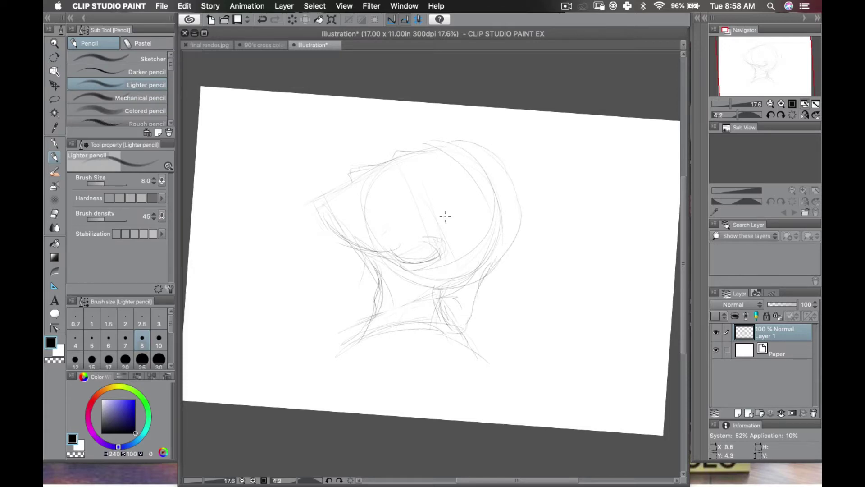
# Sketch the raised front of the hair above the forehead and the hairline around the temple and ear.
pyautogui.moveTo(515, 222); pyautogui.dragTo(321, 202)
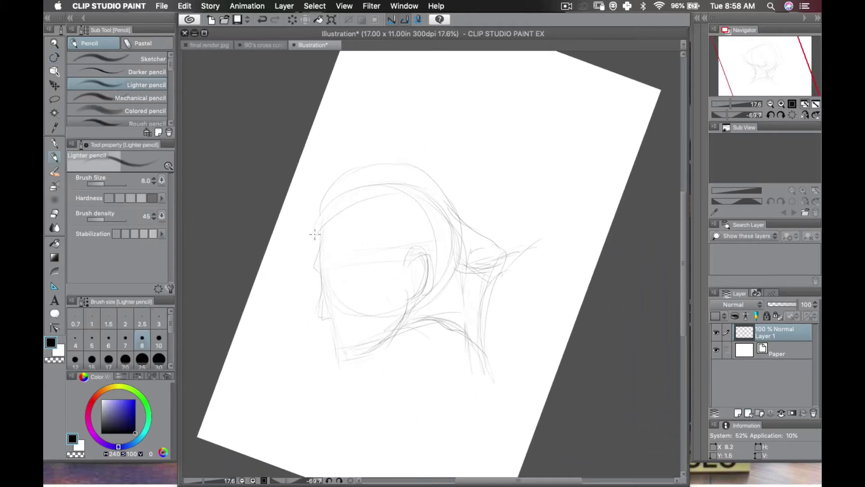
pyautogui.moveTo(315, 236)
pyautogui.mouseDown()
pyautogui.moveTo(338, 180)
pyautogui.moveTo(394, 176)
pyautogui.mouseUp()
pyautogui.moveTo(394, 234); pyautogui.dragTo(418, 244)
pyautogui.press('r')
pyautogui.moveTo(492, 187)
pyautogui.mouseDown()
pyautogui.moveTo(537, 249)
pyautogui.moveTo(547, 206)
pyautogui.moveTo(554, 212)
pyautogui.moveTo(544, 209)
pyautogui.moveTo(552, 211)
pyautogui.mouseUp()
pyautogui.press('p')
pyautogui.click(566, 6)
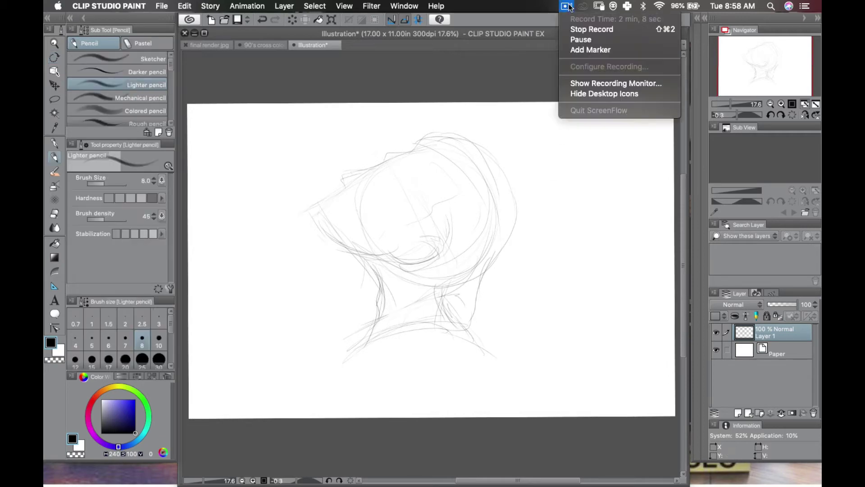
pyautogui.click(581, 37)
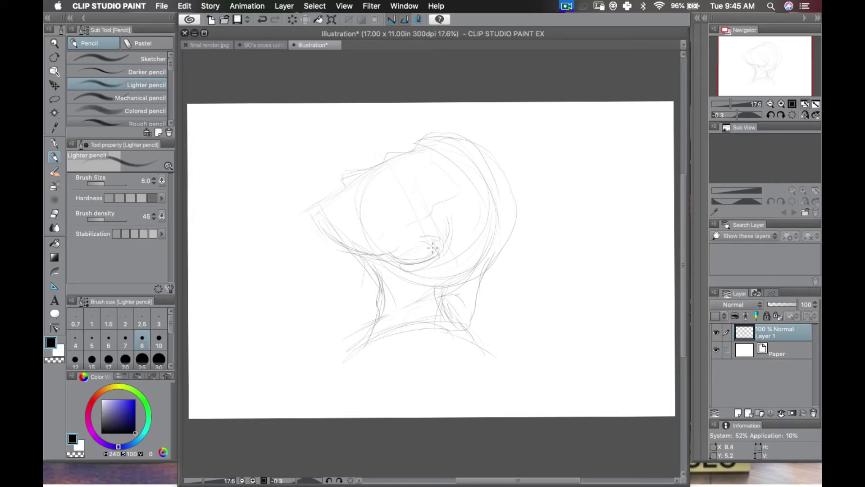
# Reinforce the ear, the underside of the jaw and the neck contours with additional pencil strokes.
pyautogui.moveTo(504, 168); pyautogui.dragTo(495, 257)
pyautogui.moveTo(420, 232)
pyautogui.mouseDown()
pyautogui.moveTo(430, 266)
pyautogui.moveTo(406, 251)
pyautogui.mouseUp()
pyautogui.moveTo(334, 231)
pyautogui.mouseDown()
pyautogui.moveTo(369, 266)
pyautogui.moveTo(377, 315)
pyautogui.moveTo(450, 302)
pyautogui.moveTo(473, 313)
pyautogui.moveTo(476, 331)
pyautogui.mouseUp()
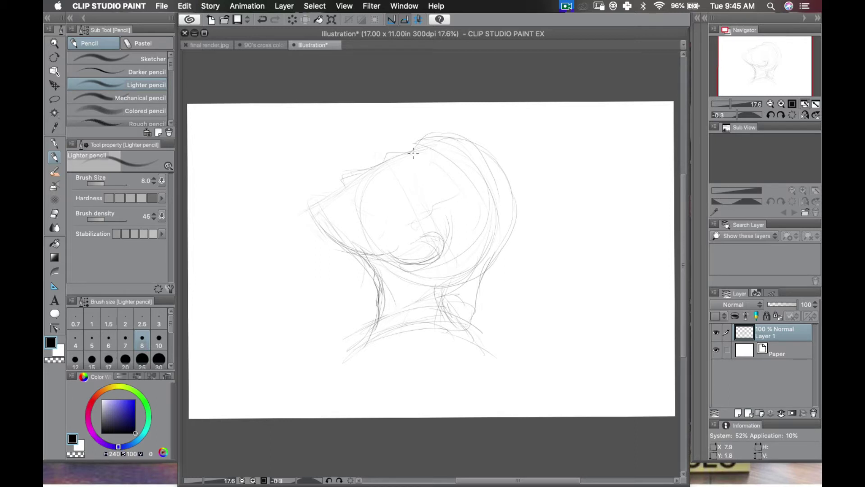
# Darken the hair's back contour down to the nape and define the collar's upper edge and front corner.
pyautogui.moveTo(433, 154)
pyautogui.mouseDown()
pyautogui.moveTo(469, 134)
pyautogui.moveTo(445, 142)
pyautogui.moveTo(494, 142)
pyautogui.moveTo(461, 135)
pyautogui.moveTo(502, 258)
pyautogui.mouseUp()
pyautogui.moveTo(503, 171)
pyautogui.mouseDown()
pyautogui.moveTo(504, 240)
pyautogui.moveTo(486, 269)
pyautogui.mouseUp()
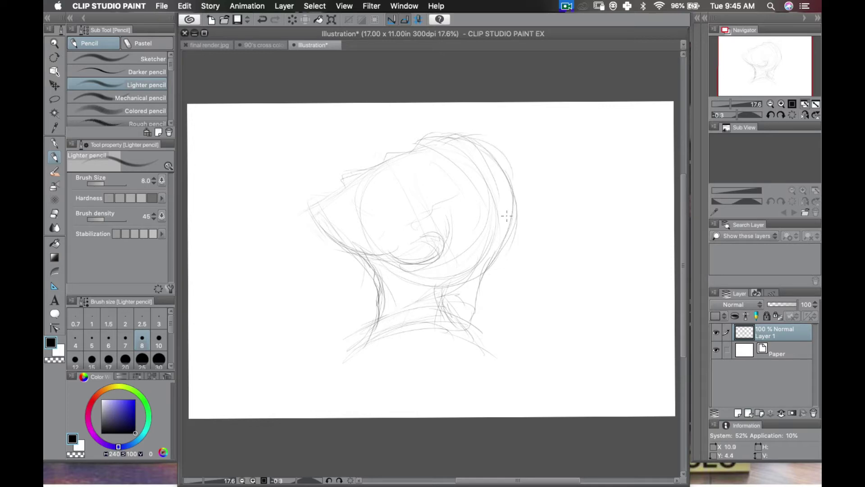
pyautogui.moveTo(512, 216)
pyautogui.mouseDown()
pyautogui.moveTo(474, 276)
pyautogui.moveTo(465, 328)
pyautogui.mouseUp()
pyautogui.moveTo(477, 271)
pyautogui.mouseDown()
pyautogui.moveTo(481, 327)
pyautogui.moveTo(495, 341)
pyautogui.mouseUp()
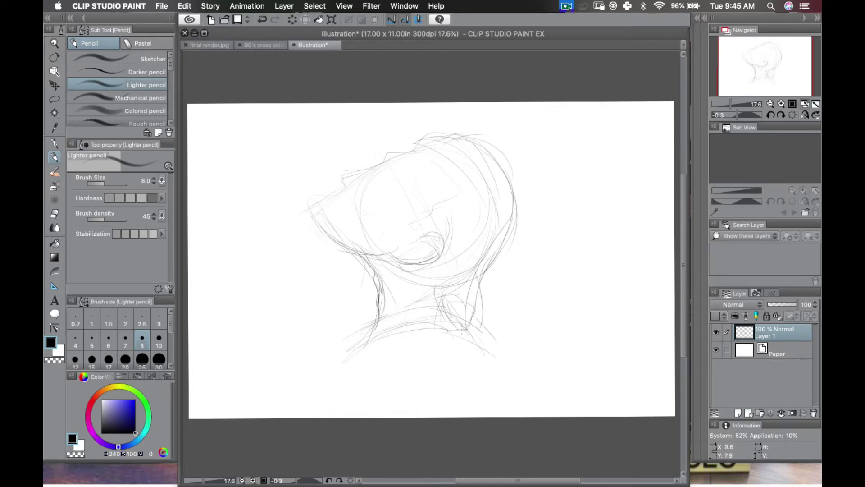
pyautogui.moveTo(378, 348)
pyautogui.mouseDown()
pyautogui.moveTo(365, 316)
pyautogui.moveTo(372, 329)
pyautogui.moveTo(362, 321)
pyautogui.moveTo(439, 292)
pyautogui.moveTo(460, 301)
pyautogui.mouseUp()
pyautogui.moveTo(362, 320)
pyautogui.mouseDown()
pyautogui.moveTo(361, 345)
pyautogui.moveTo(367, 322)
pyautogui.moveTo(377, 344)
pyautogui.moveTo(366, 322)
pyautogui.moveTo(447, 310)
pyautogui.moveTo(451, 298)
pyautogui.moveTo(469, 304)
pyautogui.moveTo(459, 295)
pyautogui.moveTo(467, 319)
pyautogui.moveTo(447, 309)
pyautogui.moveTo(470, 306)
pyautogui.moveTo(470, 294)
pyautogui.moveTo(448, 305)
pyautogui.moveTo(481, 301)
pyautogui.moveTo(466, 318)
pyautogui.moveTo(441, 296)
pyautogui.moveTo(447, 326)
pyautogui.mouseUp()
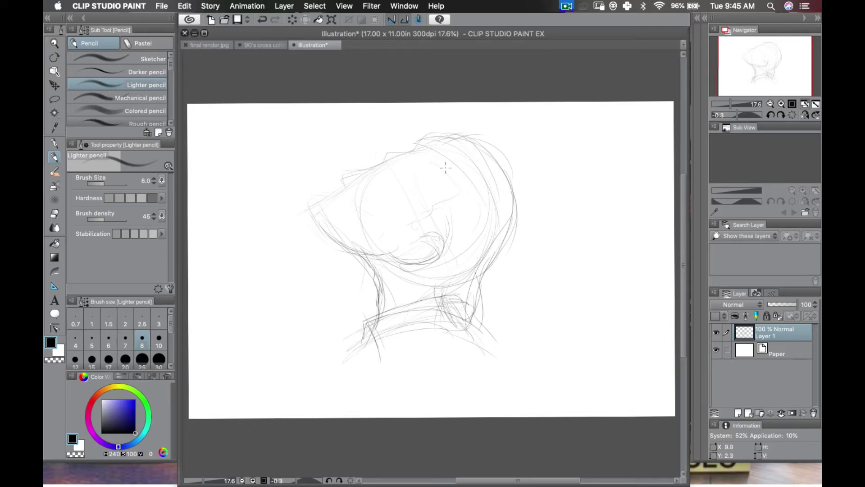
# Sketch the nose, lips and chin along the face profile and strengthen the jawline.
pyautogui.hotkey('shift', 'space')
pyautogui.moveTo(481, 214)
pyautogui.mouseDown()
pyautogui.moveTo(387, 174)
pyautogui.moveTo(383, 204)
pyautogui.mouseUp()
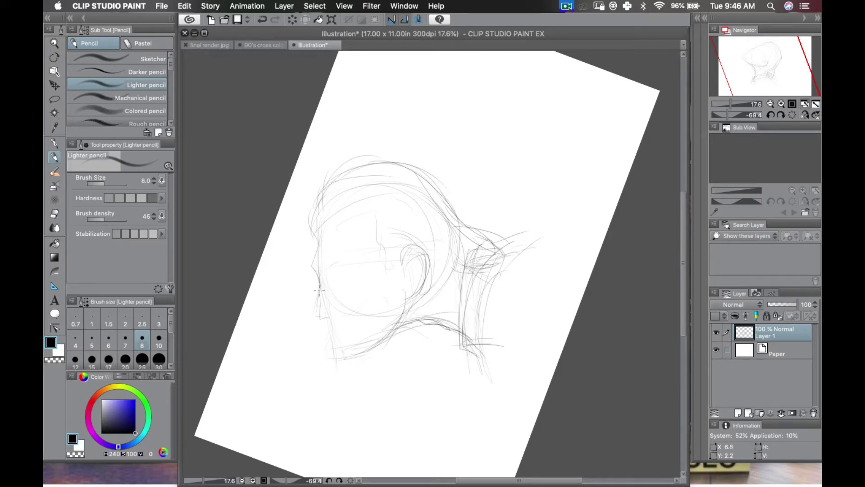
pyautogui.moveTo(318, 289)
pyautogui.mouseDown()
pyautogui.moveTo(313, 320)
pyautogui.moveTo(321, 318)
pyautogui.moveTo(314, 313)
pyautogui.moveTo(336, 320)
pyautogui.moveTo(325, 317)
pyautogui.moveTo(336, 311)
pyautogui.moveTo(323, 319)
pyautogui.moveTo(331, 325)
pyautogui.moveTo(322, 319)
pyautogui.moveTo(332, 351)
pyautogui.moveTo(375, 342)
pyautogui.moveTo(347, 354)
pyautogui.moveTo(410, 318)
pyautogui.mouseUp()
pyautogui.moveTo(481, 193)
pyautogui.mouseDown()
pyautogui.moveTo(529, 264)
pyautogui.moveTo(504, 253)
pyautogui.mouseUp()
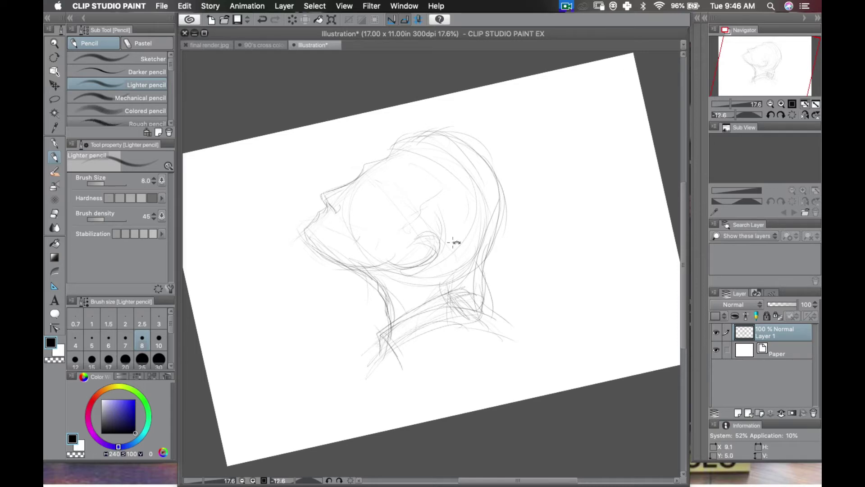
# Build up the swept-back hair with extra strokes and sketch the eye and nostril on the face.
pyautogui.press('r')
pyautogui.moveTo(455, 241)
pyautogui.mouseDown()
pyautogui.moveTo(383, 205)
pyautogui.moveTo(373, 294)
pyautogui.mouseUp()
pyautogui.press('p')
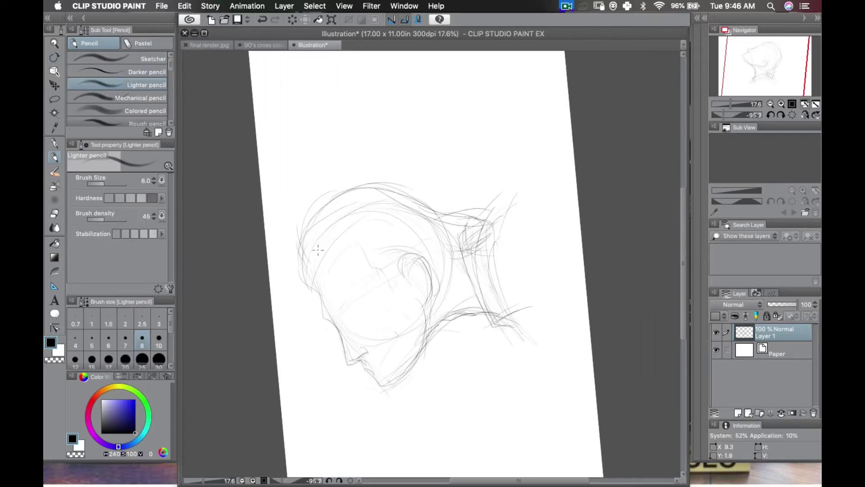
pyautogui.moveTo(309, 260); pyautogui.dragTo(430, 217)
pyautogui.moveTo(348, 318)
pyautogui.mouseDown()
pyautogui.moveTo(340, 315)
pyautogui.moveTo(363, 310)
pyautogui.moveTo(350, 314)
pyautogui.mouseUp()
pyautogui.moveTo(343, 315); pyautogui.dragTo(347, 321)
pyautogui.moveTo(366, 350); pyautogui.dragTo(364, 365)
pyautogui.press('r')
pyautogui.moveTo(473, 221)
pyautogui.mouseDown()
pyautogui.moveTo(498, 296)
pyautogui.moveTo(453, 316)
pyautogui.mouseUp()
pyautogui.press('p')
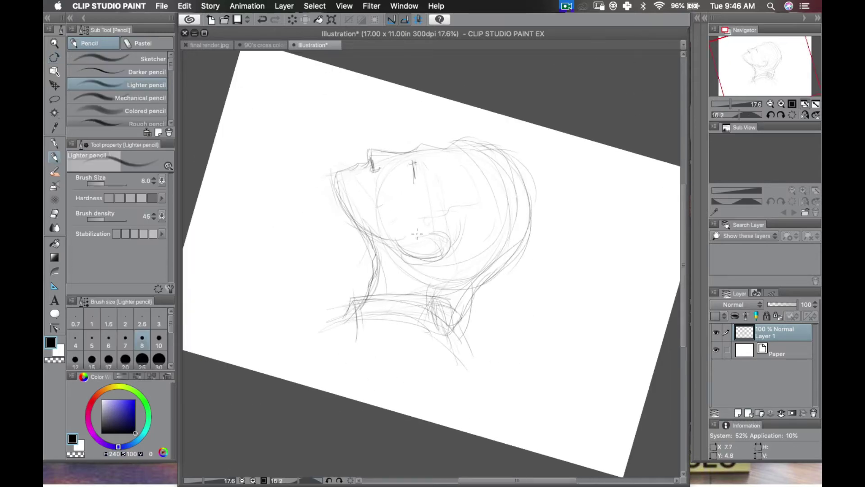
# Thicken the collar's front edge and lower curve and extend its strokes around the back of the neck.
pyautogui.press('r')
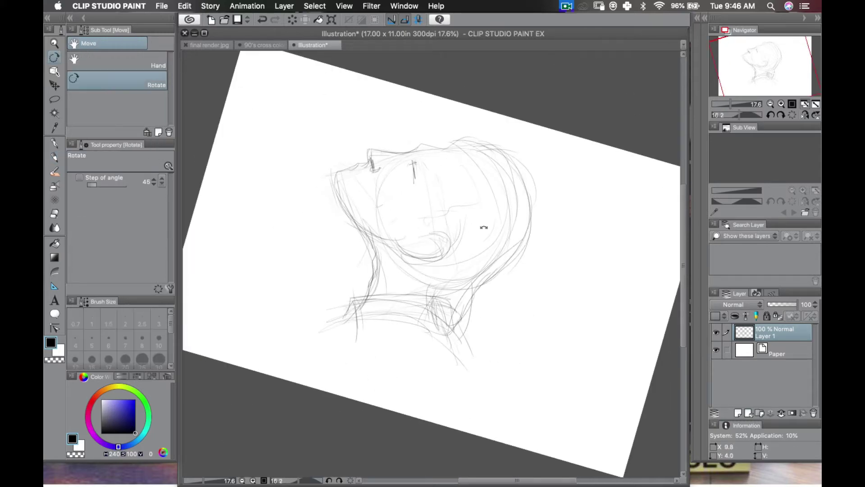
pyautogui.moveTo(532, 232)
pyautogui.mouseDown()
pyautogui.moveTo(552, 202)
pyautogui.moveTo(547, 193)
pyautogui.moveTo(510, 218)
pyautogui.mouseUp()
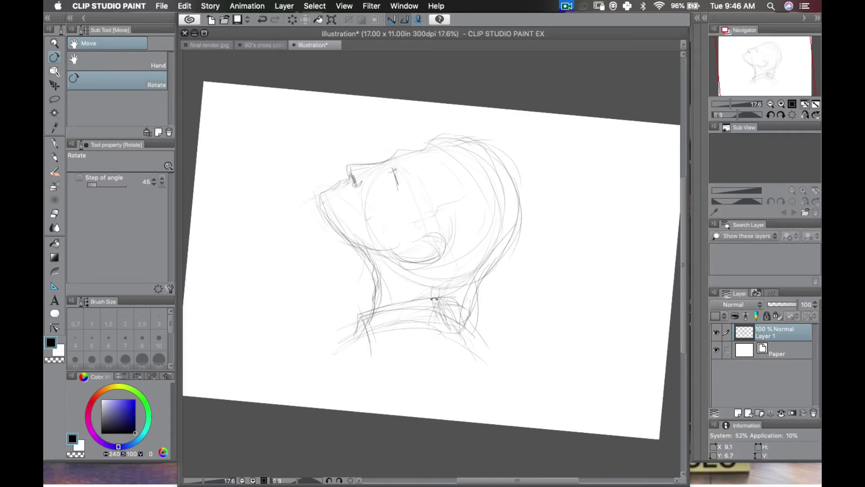
pyautogui.moveTo(437, 294); pyautogui.dragTo(438, 291)
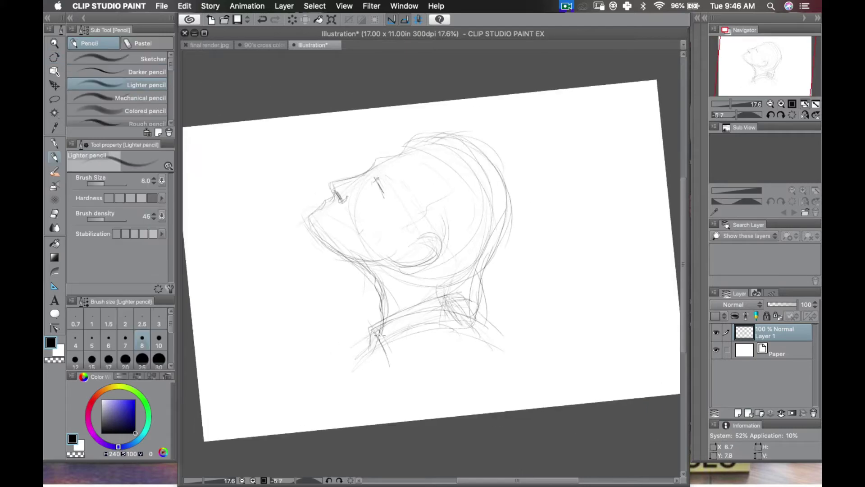
pyautogui.moveTo(416, 338); pyautogui.dragTo(443, 328)
pyautogui.moveTo(389, 357); pyautogui.dragTo(437, 336)
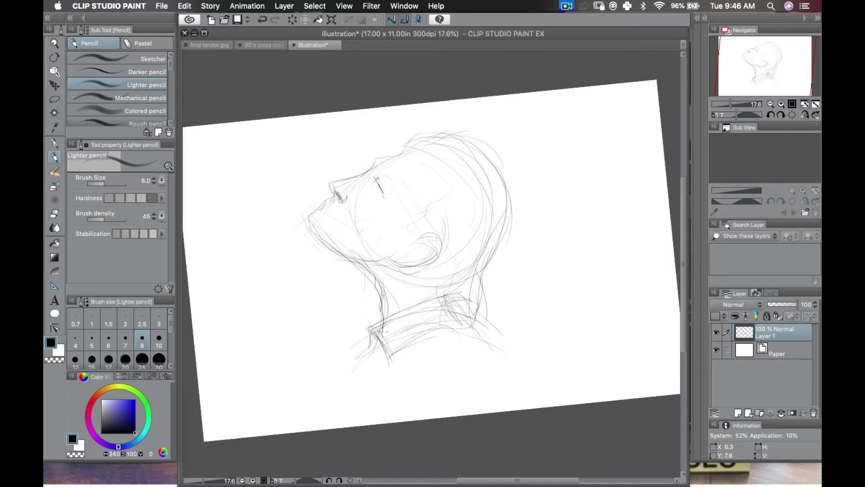
pyautogui.moveTo(440, 337); pyautogui.dragTo(481, 336)
pyautogui.moveTo(480, 286)
pyautogui.mouseDown()
pyautogui.moveTo(482, 335)
pyautogui.moveTo(466, 333)
pyautogui.mouseUp()
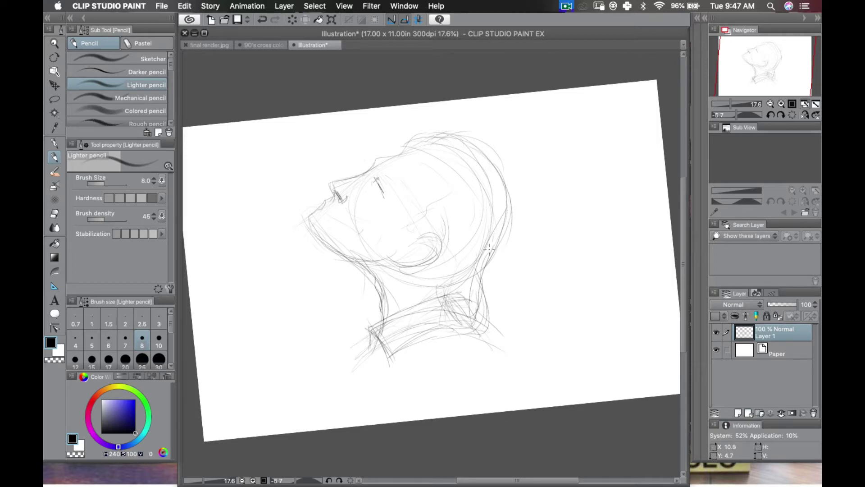
# Strengthen the nape contour and draw the hairline from the forehead down the temple to the ear.
pyautogui.moveTo(492, 243); pyautogui.dragTo(479, 309)
pyautogui.moveTo(428, 143)
pyautogui.mouseDown()
pyautogui.moveTo(442, 154)
pyautogui.moveTo(457, 193)
pyautogui.moveTo(455, 184)
pyautogui.moveTo(423, 222)
pyautogui.moveTo(411, 228)
pyautogui.moveTo(407, 221)
pyautogui.moveTo(436, 221)
pyautogui.moveTo(422, 236)
pyautogui.moveTo(440, 252)
pyautogui.mouseUp()
pyautogui.moveTo(436, 253)
pyautogui.mouseDown()
pyautogui.moveTo(422, 263)
pyautogui.moveTo(396, 255)
pyautogui.moveTo(396, 264)
pyautogui.moveTo(428, 257)
pyautogui.mouseUp()
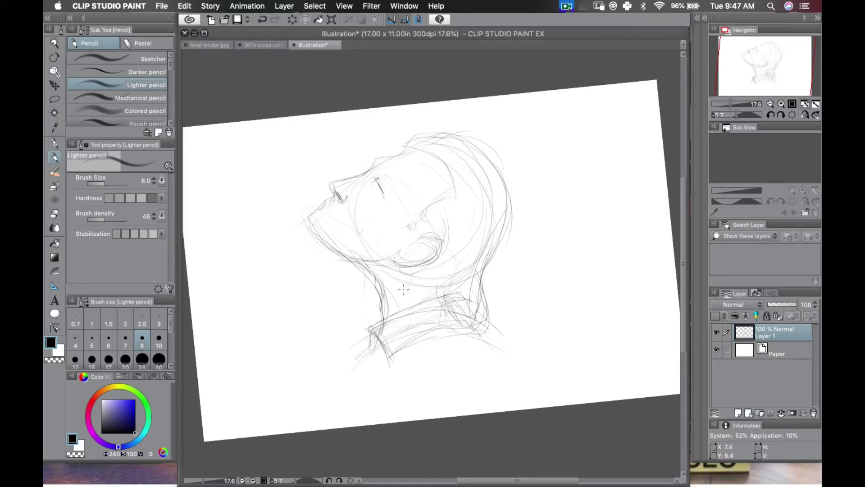
# Darken the collar's edges and front corner, and define the earlobe and inner ear.
pyautogui.moveTo(407, 310); pyautogui.dragTo(437, 297)
pyautogui.moveTo(370, 330)
pyautogui.mouseDown()
pyautogui.moveTo(397, 366)
pyautogui.moveTo(377, 359)
pyautogui.mouseUp()
pyautogui.moveTo(423, 338); pyautogui.dragTo(458, 328)
pyautogui.moveTo(420, 245)
pyautogui.mouseDown()
pyautogui.moveTo(424, 255)
pyautogui.moveTo(406, 263)
pyautogui.moveTo(401, 256)
pyautogui.mouseUp()
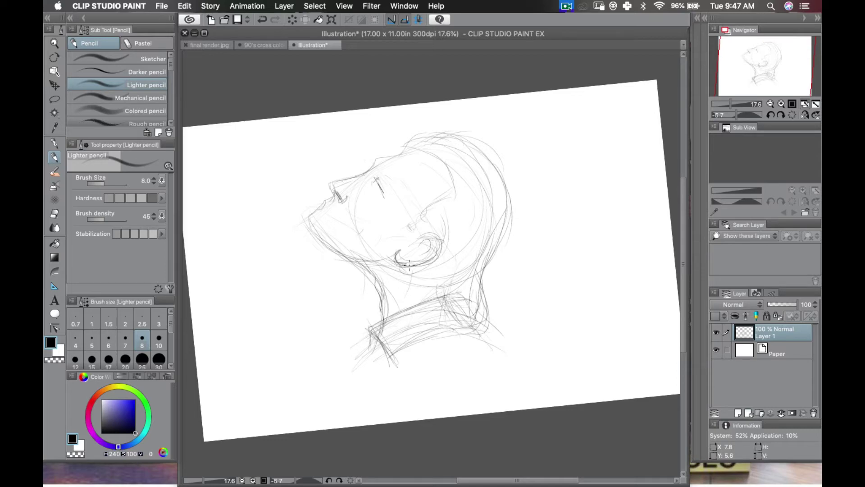
# Add inner ear detail and loose nape hair, and firm up the chin and jawline.
pyautogui.press('r')
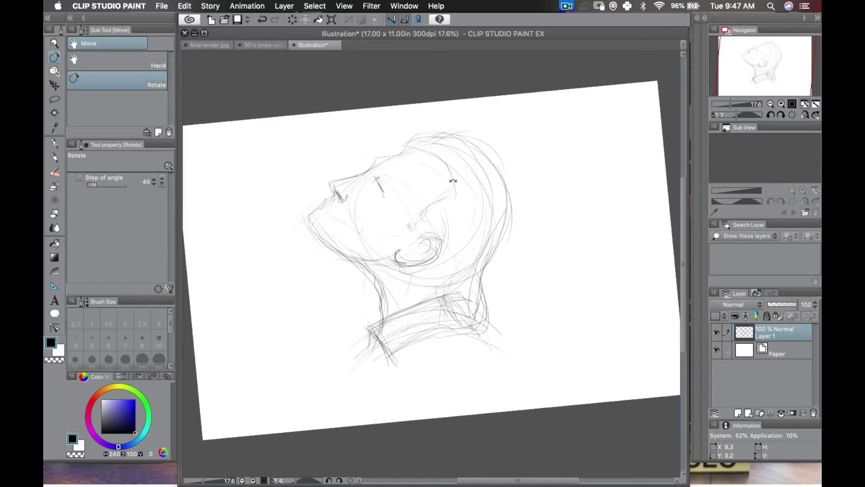
pyautogui.moveTo(450, 174)
pyautogui.mouseDown()
pyautogui.moveTo(383, 185)
pyautogui.moveTo(347, 213)
pyautogui.mouseUp()
pyautogui.press('p')
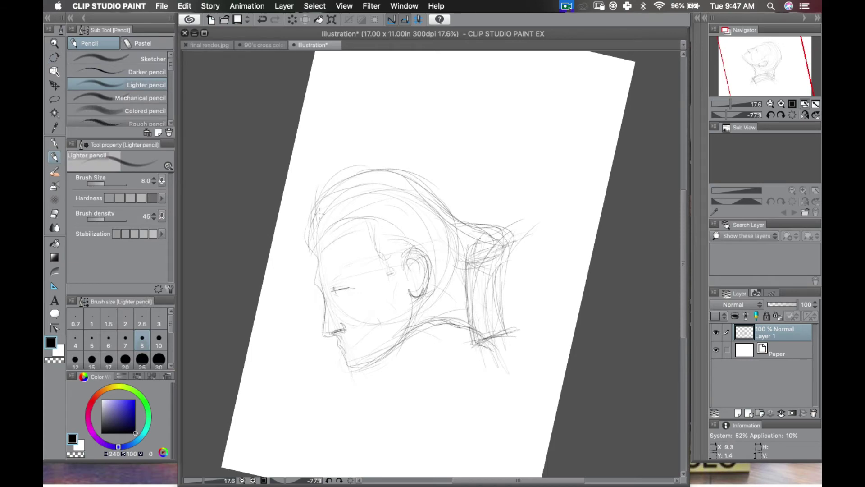
pyautogui.moveTo(448, 209); pyautogui.dragTo(485, 212)
pyautogui.moveTo(407, 260); pyautogui.dragTo(422, 277)
pyautogui.moveTo(341, 351)
pyautogui.mouseDown()
pyautogui.moveTo(379, 357)
pyautogui.moveTo(351, 359)
pyautogui.moveTo(347, 350)
pyautogui.moveTo(346, 376)
pyautogui.moveTo(375, 372)
pyautogui.moveTo(353, 373)
pyautogui.moveTo(384, 363)
pyautogui.moveTo(374, 367)
pyautogui.moveTo(430, 321)
pyautogui.moveTo(468, 320)
pyautogui.mouseUp()
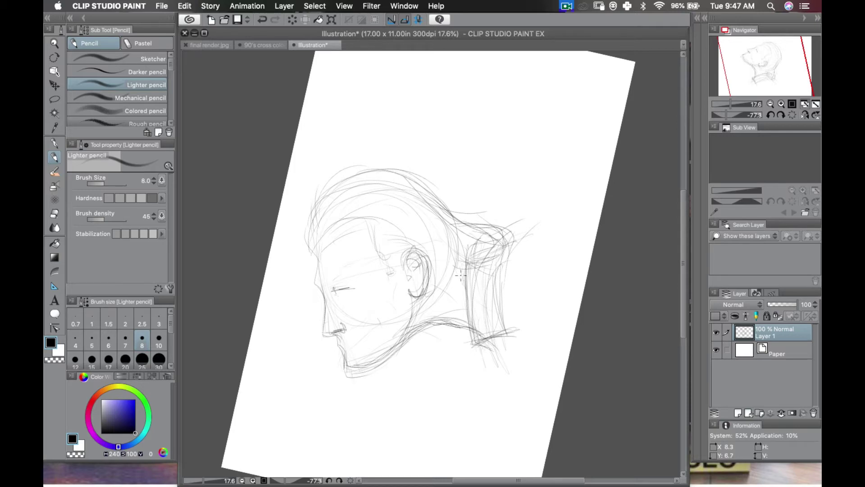
# Refine the hairline from the forehead to the sideburn and add loose hair strokes at the nape.
pyautogui.press('r')
pyautogui.moveTo(390, 201); pyautogui.dragTo(453, 231)
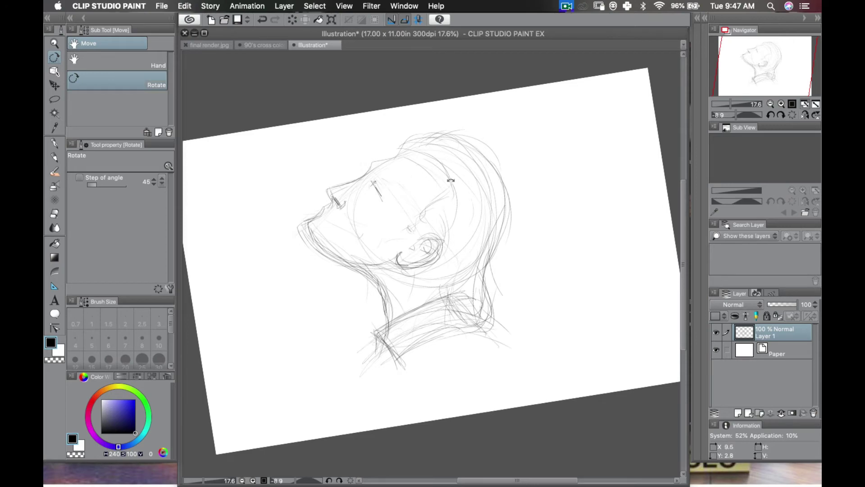
pyautogui.moveTo(450, 180); pyautogui.dragTo(477, 183)
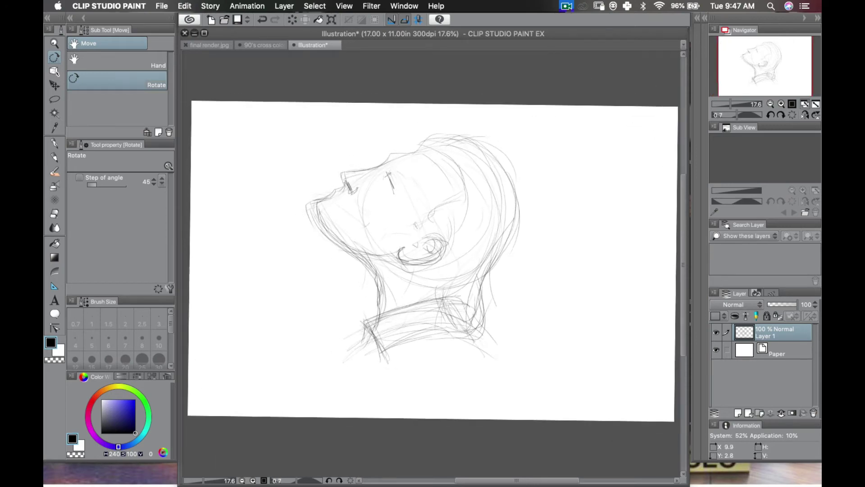
pyautogui.press('p')
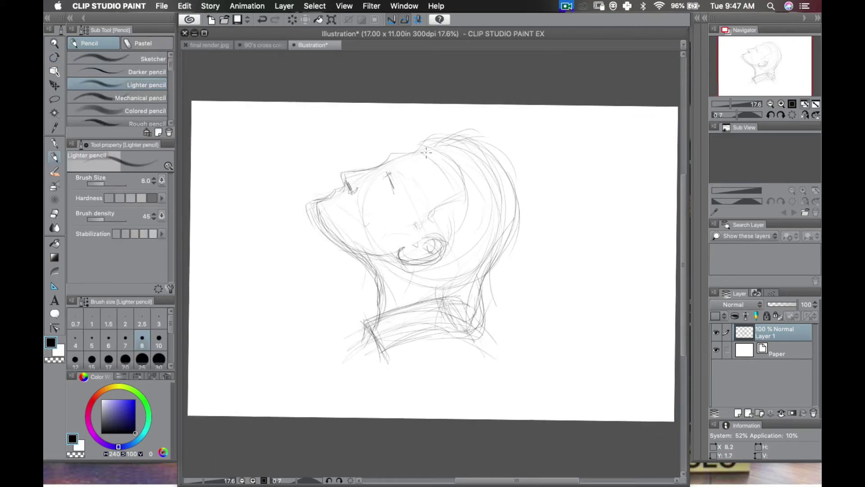
pyautogui.moveTo(426, 153); pyautogui.dragTo(462, 188)
pyautogui.moveTo(432, 215); pyautogui.dragTo(418, 235)
pyautogui.moveTo(478, 275); pyautogui.dragTo(491, 322)
pyautogui.moveTo(481, 293)
pyautogui.mouseDown()
pyautogui.moveTo(489, 319)
pyautogui.moveTo(456, 299)
pyautogui.mouseUp()
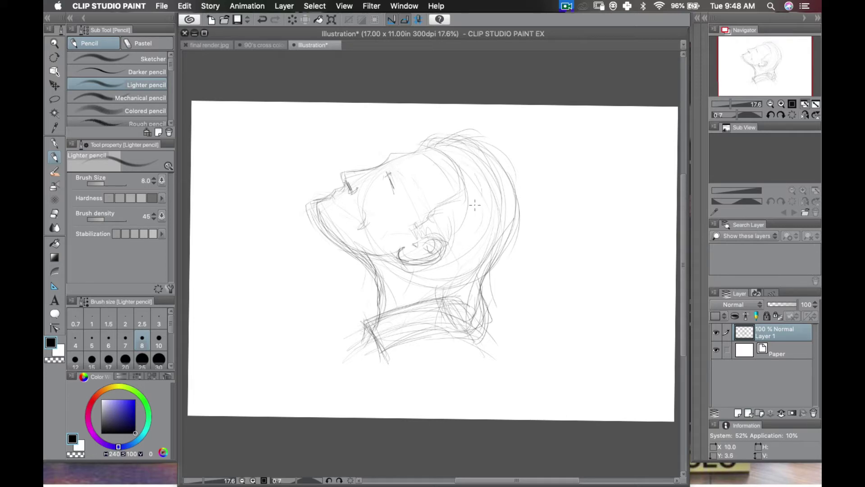
# Darken and lengthen the closed eye's lid line with the Lighter pencil.
pyautogui.press('r')
pyautogui.moveTo(455, 210); pyautogui.dragTo(396, 335)
pyautogui.press('p')
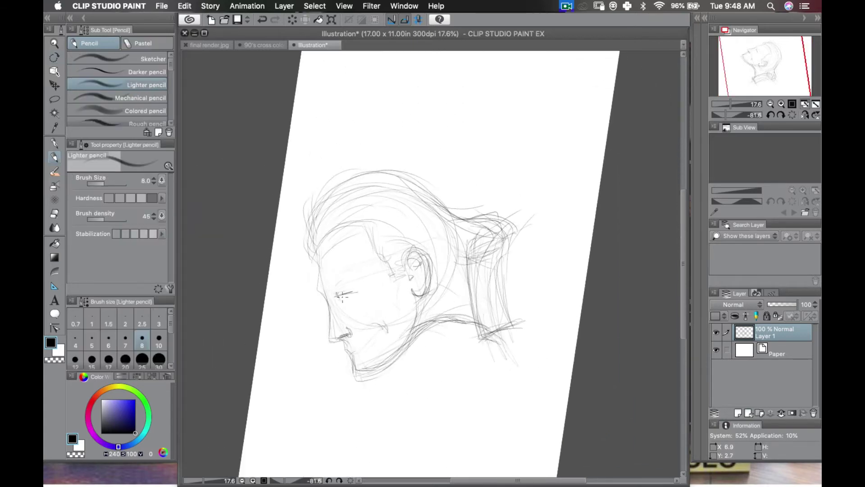
pyautogui.moveTo(356, 292); pyautogui.dragTo(350, 294)
# Soften the rear jaw corner with the Soft eraser and redraw the jawline from chin to throat with the Lighter pencil.
pyautogui.press('e')
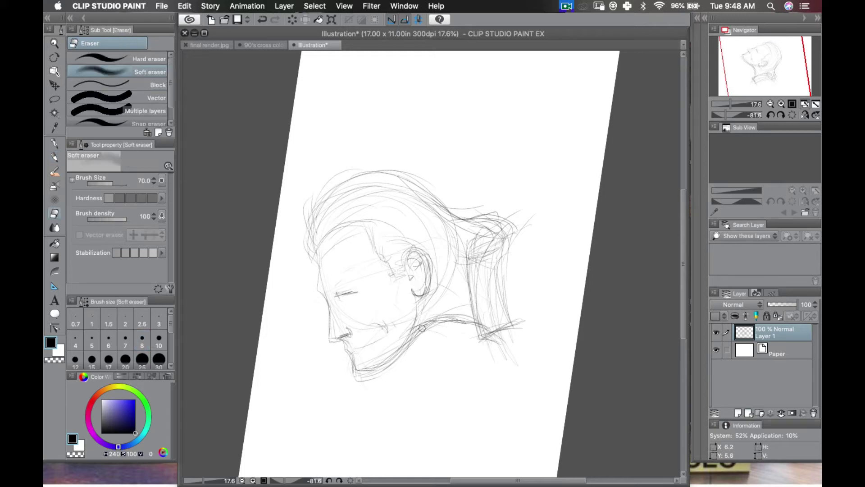
pyautogui.moveTo(406, 348)
pyautogui.mouseDown()
pyautogui.moveTo(412, 309)
pyautogui.moveTo(413, 334)
pyautogui.moveTo(415, 325)
pyautogui.mouseUp()
pyautogui.press('p')
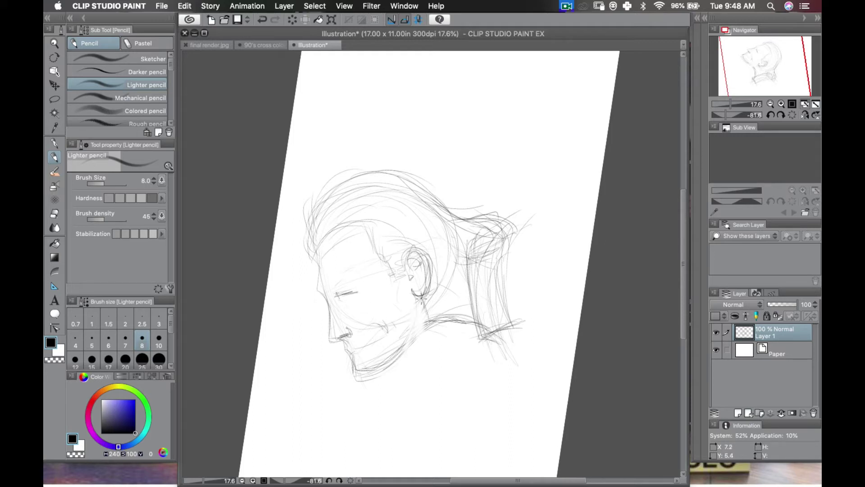
pyautogui.moveTo(367, 363)
pyautogui.mouseDown()
pyautogui.moveTo(441, 320)
pyautogui.moveTo(416, 337)
pyautogui.moveTo(447, 328)
pyautogui.moveTo(419, 327)
pyautogui.moveTo(442, 321)
pyautogui.moveTo(482, 322)
pyautogui.mouseUp()
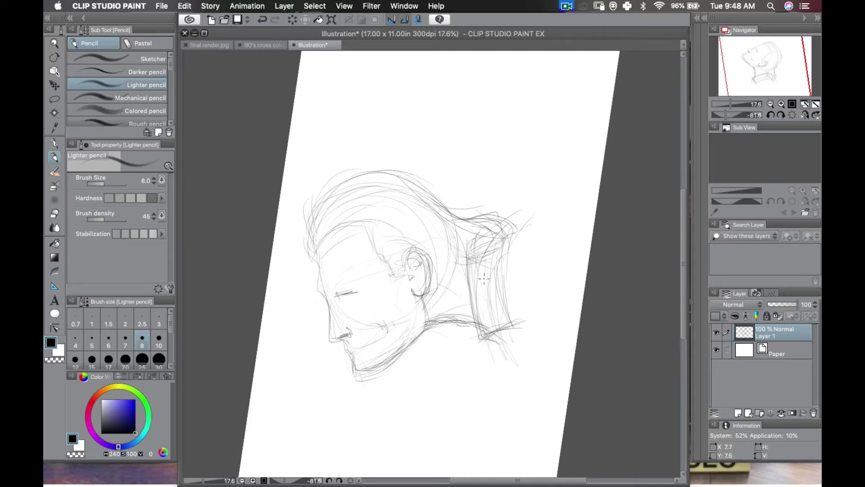
# Reinforce the collar's lower edge and add hair strokes above the forehead and at the temple.
pyautogui.moveTo(504, 255)
pyautogui.mouseDown()
pyautogui.moveTo(516, 338)
pyautogui.moveTo(508, 272)
pyautogui.moveTo(478, 252)
pyautogui.moveTo(512, 221)
pyautogui.moveTo(469, 239)
pyautogui.moveTo(528, 238)
pyautogui.mouseUp()
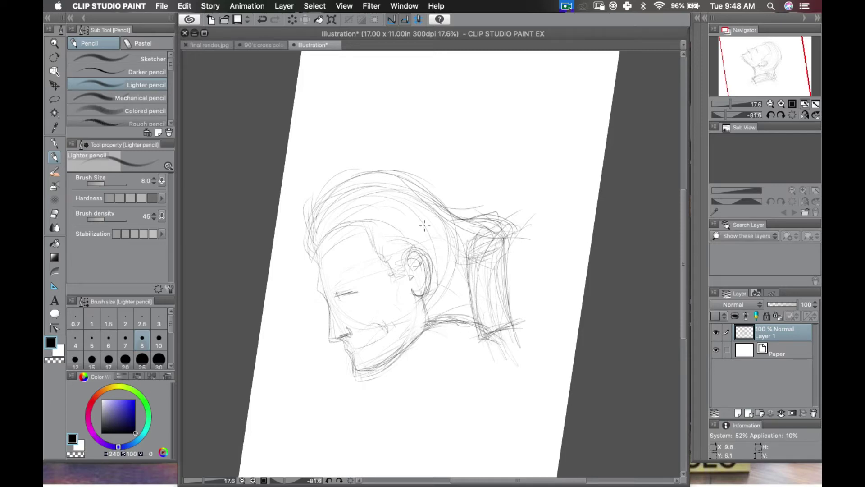
pyautogui.moveTo(317, 246); pyautogui.dragTo(306, 255)
pyautogui.moveTo(311, 225); pyautogui.dragTo(316, 210)
pyautogui.moveTo(354, 243); pyautogui.dragTo(398, 255)
# Draw a cigarette pointing up and forward from the lips.
pyautogui.press('r')
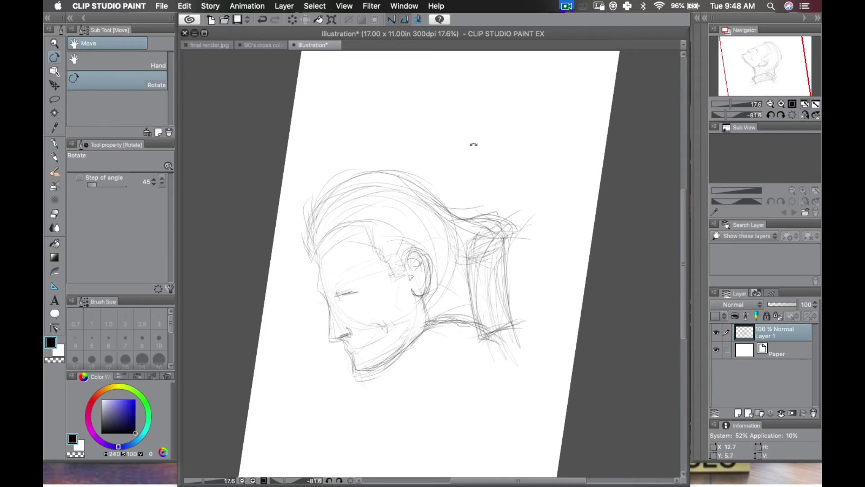
pyautogui.moveTo(473, 141)
pyautogui.mouseDown()
pyautogui.moveTo(525, 257)
pyautogui.moveTo(523, 271)
pyautogui.moveTo(512, 271)
pyautogui.mouseUp()
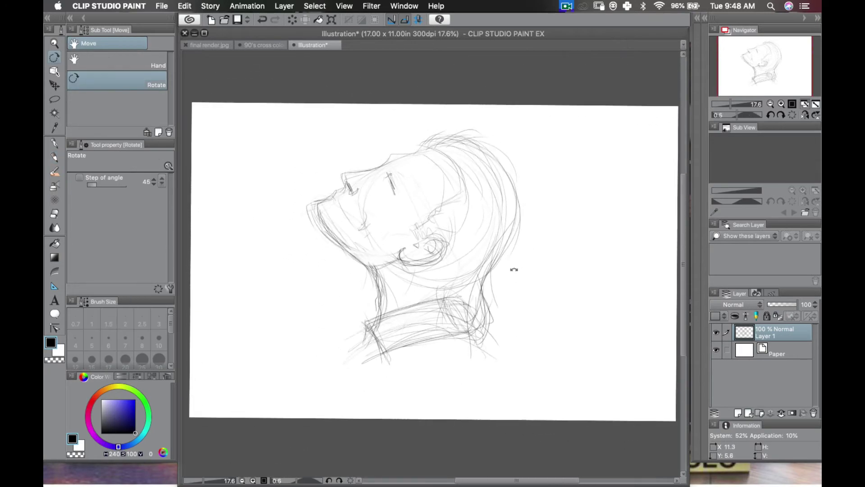
pyautogui.press('p')
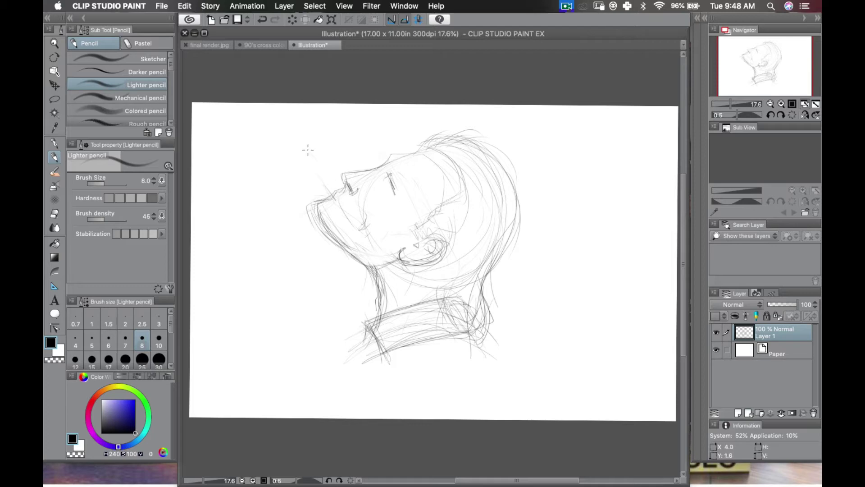
pyautogui.moveTo(337, 190)
pyautogui.mouseDown()
pyautogui.moveTo(305, 146)
pyautogui.moveTo(318, 167)
pyautogui.moveTo(298, 151)
pyautogui.moveTo(324, 184)
pyautogui.moveTo(298, 147)
pyautogui.moveTo(321, 178)
pyautogui.mouseUp()
pyautogui.moveTo(302, 145); pyautogui.dragTo(336, 188)
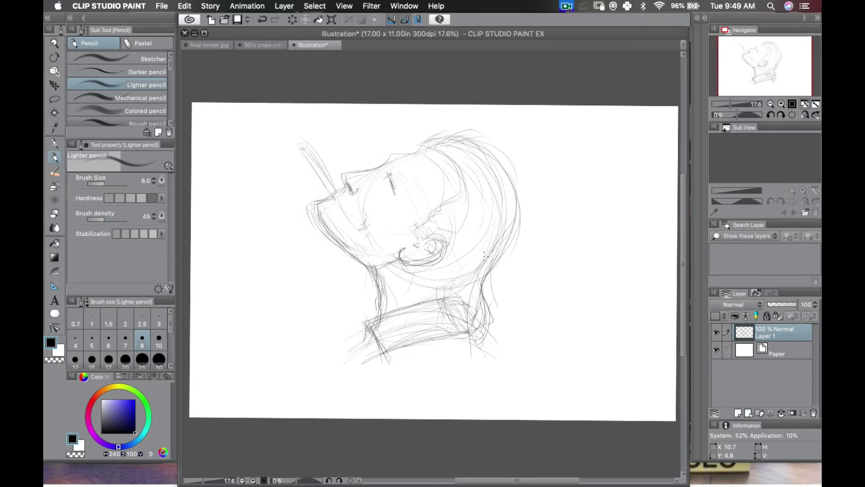
# Firm up the ear's lower contour and draw the neck muscle lines running from behind the ear to the collar.
pyautogui.moveTo(441, 238)
pyautogui.mouseDown()
pyautogui.moveTo(433, 260)
pyautogui.moveTo(405, 264)
pyautogui.mouseUp()
pyautogui.moveTo(431, 265); pyautogui.dragTo(432, 296)
pyautogui.moveTo(435, 264)
pyautogui.mouseDown()
pyautogui.moveTo(435, 290)
pyautogui.moveTo(447, 315)
pyautogui.moveTo(436, 274)
pyautogui.moveTo(460, 316)
pyautogui.mouseUp()
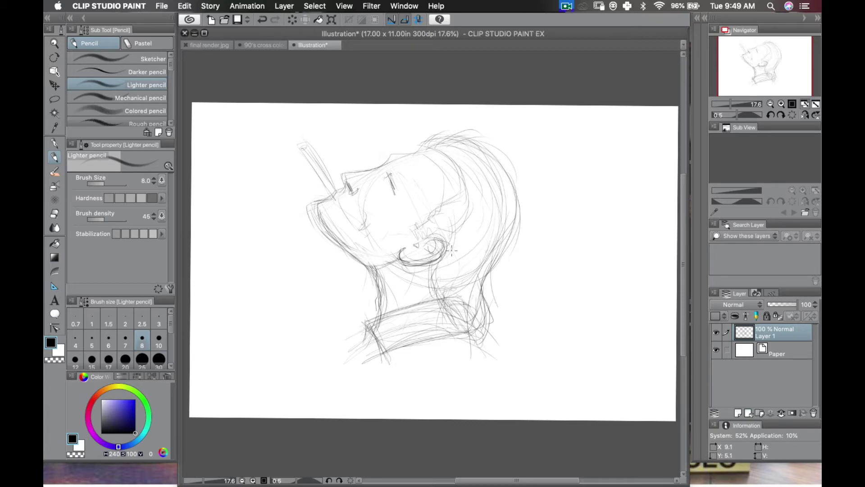
pyautogui.moveTo(401, 278); pyautogui.dragTo(389, 312)
# Sketch the shoulder line sloping away behind the collar and add detail to the collar's front corner.
pyautogui.moveTo(483, 335)
pyautogui.mouseDown()
pyautogui.moveTo(530, 356)
pyautogui.moveTo(517, 360)
pyautogui.mouseUp()
pyautogui.moveTo(486, 318); pyautogui.dragTo(521, 365)
pyautogui.moveTo(491, 335); pyautogui.dragTo(518, 352)
pyautogui.moveTo(386, 353)
pyautogui.mouseDown()
pyautogui.moveTo(362, 324)
pyautogui.moveTo(391, 341)
pyautogui.moveTo(437, 303)
pyautogui.mouseUp()
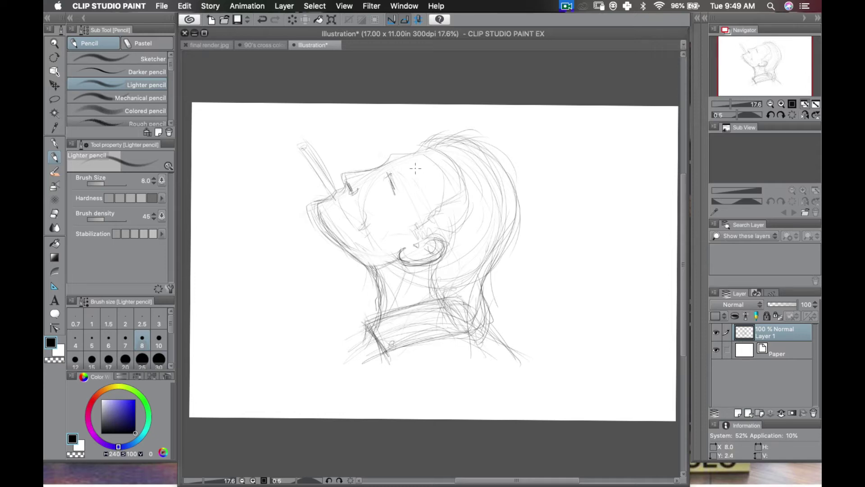
# Strengthen the hair at the crown, add faint smoke wisps at the cigarette tip, and mark the cheek crease.
pyautogui.moveTo(450, 131); pyautogui.dragTo(476, 159)
pyautogui.moveTo(295, 146); pyautogui.dragTo(276, 146)
pyautogui.moveTo(353, 233); pyautogui.dragTo(365, 226)
pyautogui.press('r')
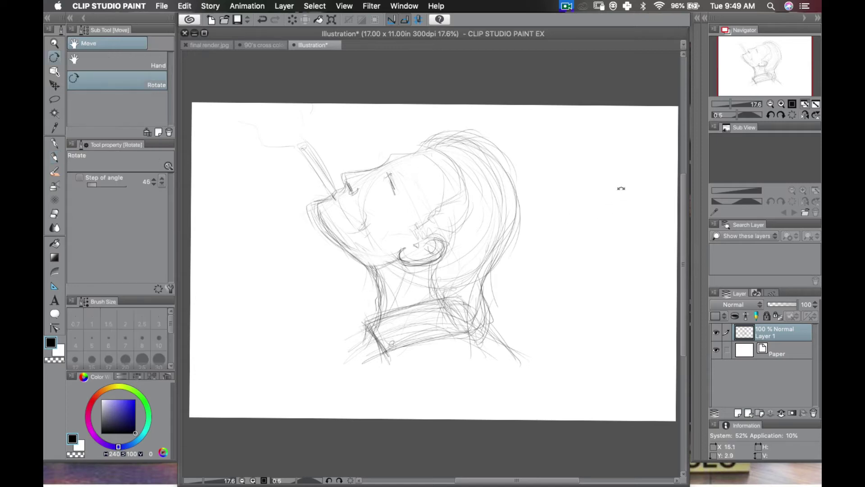
pyautogui.moveTo(620, 188); pyautogui.dragTo(618, 191)
pyautogui.press('p')
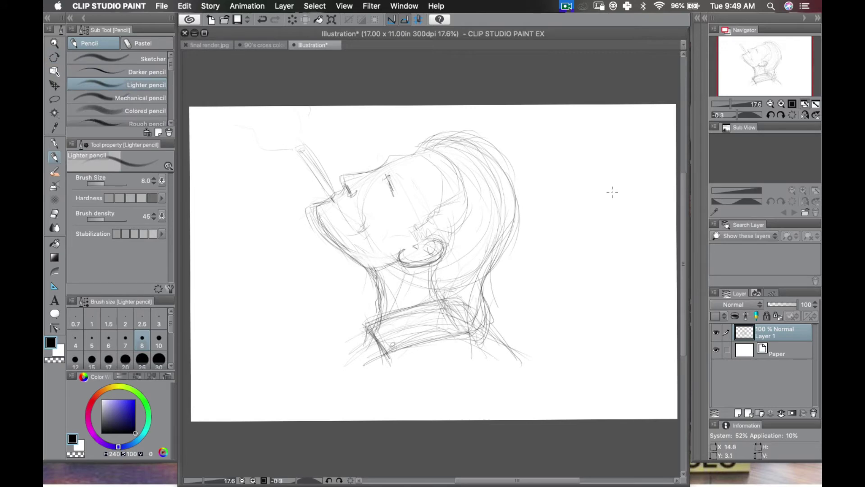
pyautogui.click(565, 8)
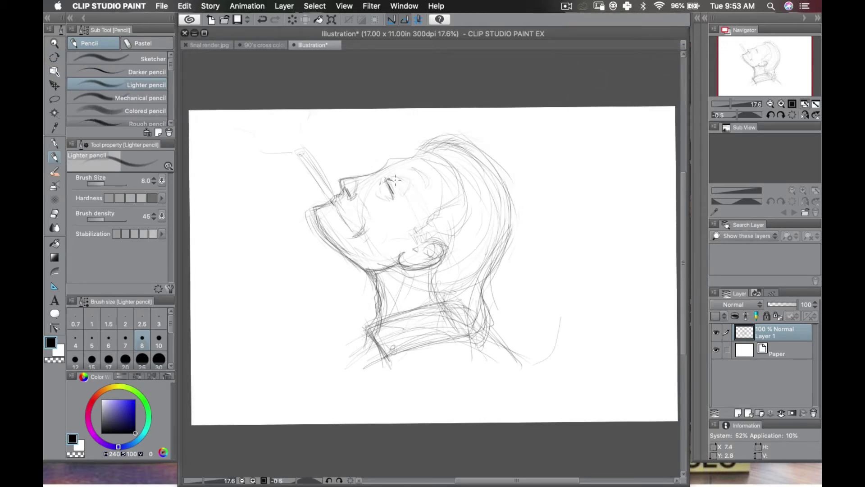
# Erase the stray curve beyond the shoulder line with the Soft eraser and return to the Lighter pencil.
pyautogui.press('e')
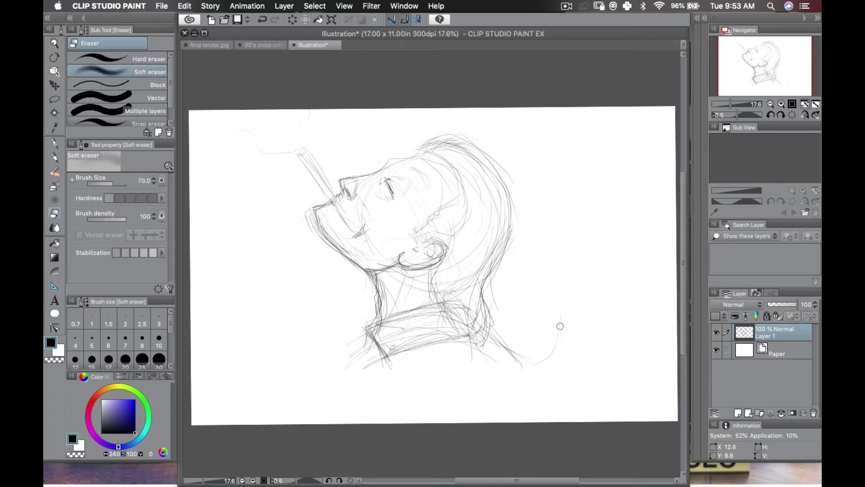
pyautogui.moveTo(560, 326)
pyautogui.mouseDown()
pyautogui.moveTo(554, 340)
pyautogui.moveTo(560, 317)
pyautogui.mouseUp()
pyautogui.press('p')
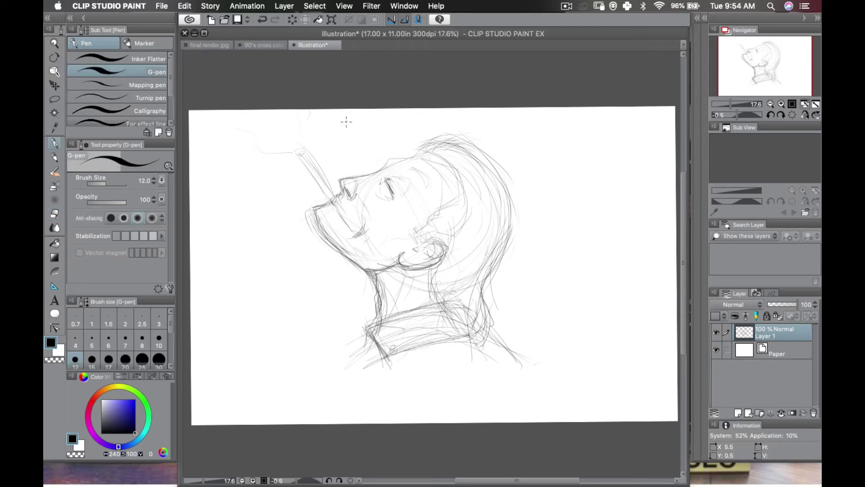
pyautogui.press('p')
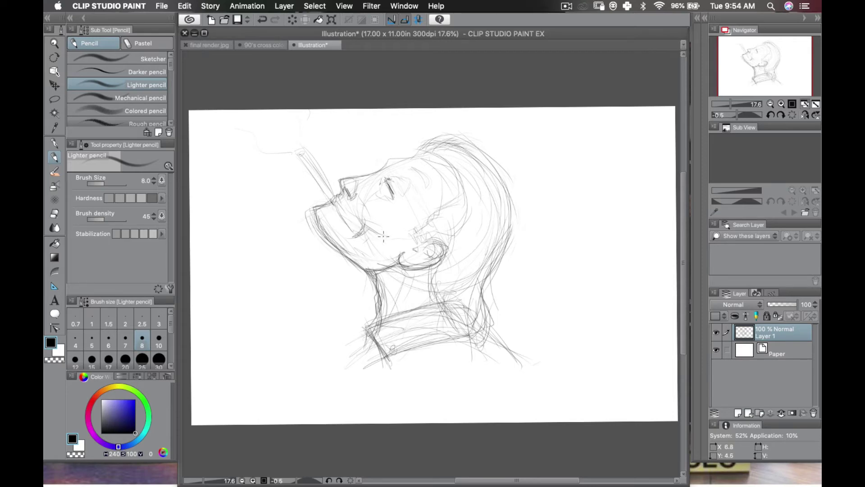
# Add lines around the mouth and cheek crease and sketch the eyebrow above the closed eye.
pyautogui.press('r')
pyautogui.moveTo(456, 214); pyautogui.dragTo(397, 228)
pyautogui.press('p')
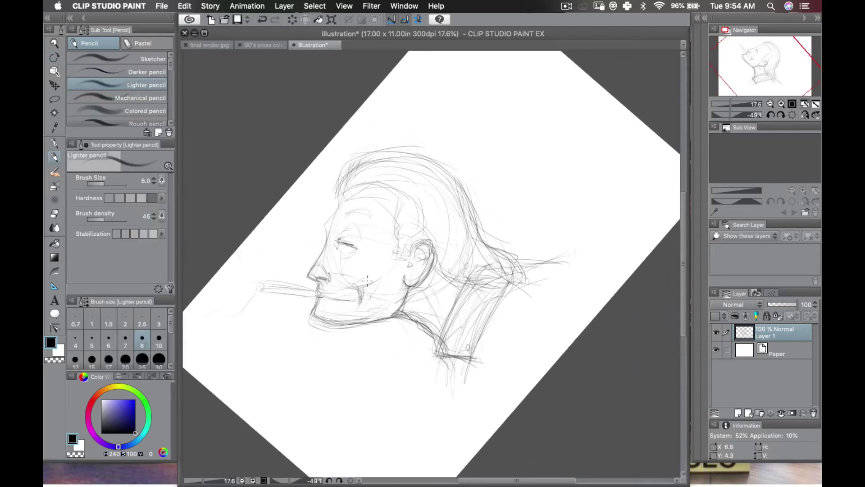
pyautogui.moveTo(319, 290)
pyautogui.mouseDown()
pyautogui.moveTo(383, 278)
pyautogui.moveTo(349, 309)
pyautogui.mouseUp()
pyautogui.moveTo(346, 214); pyautogui.dragTo(371, 211)
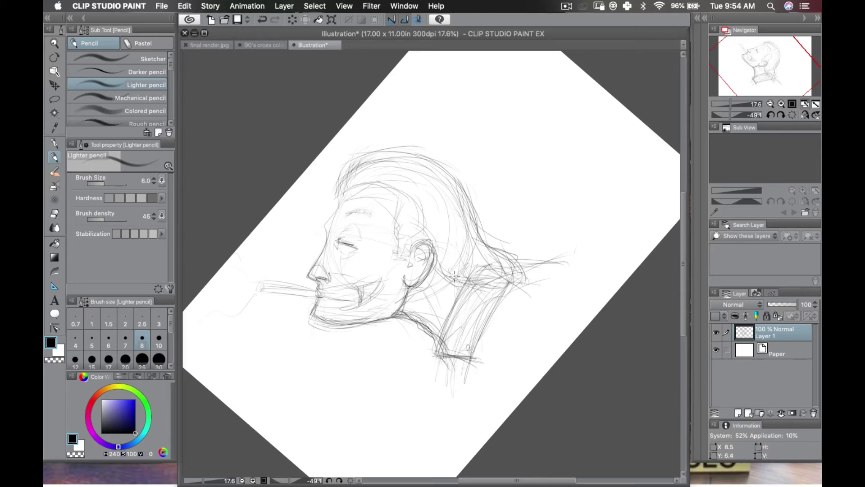
# Add swept-back hair strokes from the forehead and temple over the back of the head to the nape.
pyautogui.press('r')
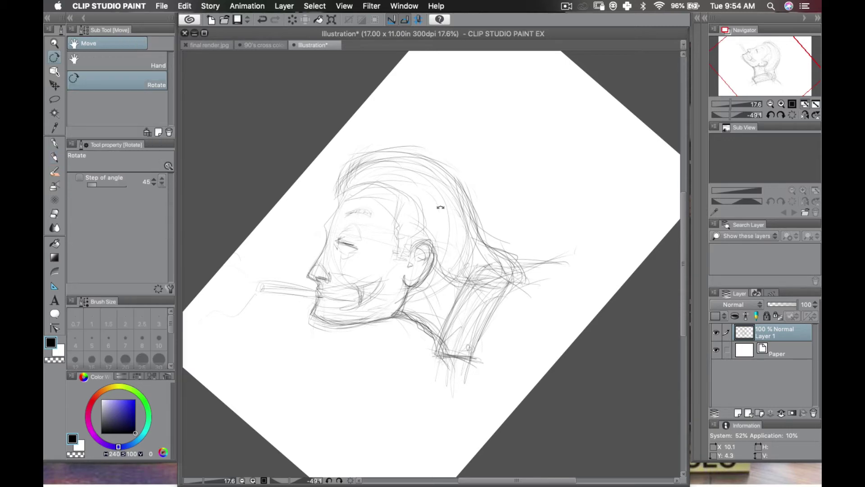
pyautogui.moveTo(444, 198)
pyautogui.mouseDown()
pyautogui.moveTo(471, 236)
pyautogui.moveTo(473, 272)
pyautogui.moveTo(476, 265)
pyautogui.moveTo(476, 220)
pyautogui.moveTo(415, 255)
pyautogui.moveTo(415, 244)
pyautogui.moveTo(423, 259)
pyautogui.mouseUp()
pyautogui.press('p')
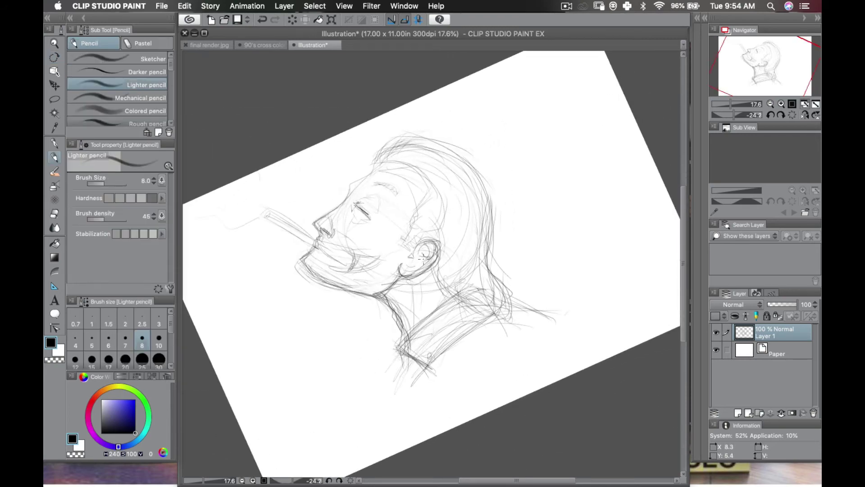
pyautogui.moveTo(377, 171)
pyautogui.mouseDown()
pyautogui.moveTo(422, 163)
pyautogui.moveTo(390, 165)
pyautogui.moveTo(433, 216)
pyautogui.mouseUp()
pyautogui.moveTo(407, 173); pyautogui.dragTo(426, 226)
pyautogui.moveTo(463, 170); pyautogui.dragTo(487, 261)
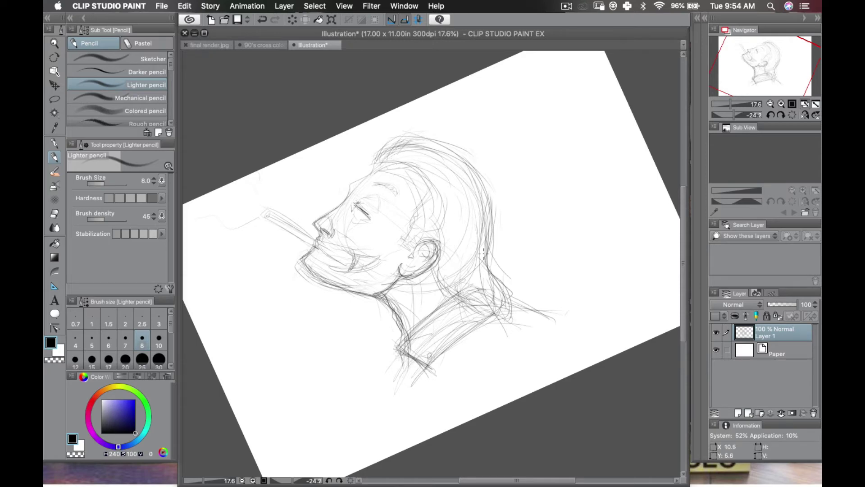
pyautogui.moveTo(482, 213)
pyautogui.mouseDown()
pyautogui.moveTo(508, 282)
pyautogui.moveTo(519, 289)
pyautogui.mouseUp()
# Draw curling smoke trails above the cigarette and define its burning tip and sides.
pyautogui.press('r')
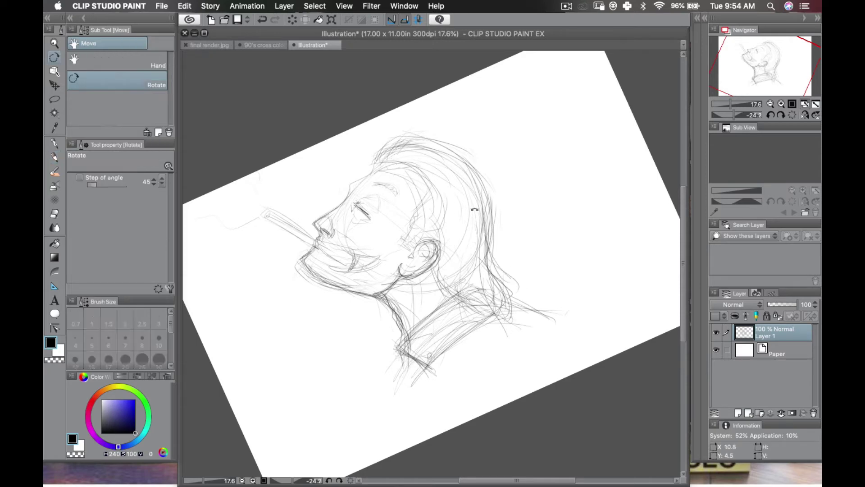
pyautogui.moveTo(503, 187); pyautogui.dragTo(519, 229)
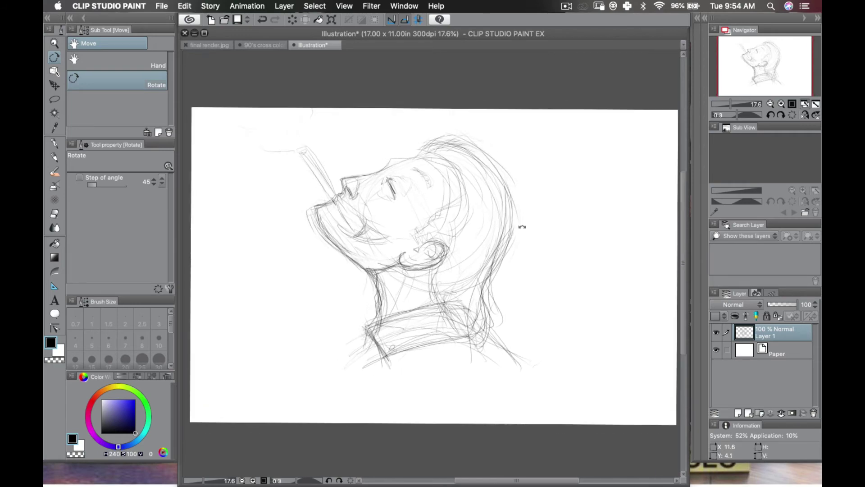
pyautogui.press('p')
pyautogui.moveTo(310, 115); pyautogui.dragTo(307, 137)
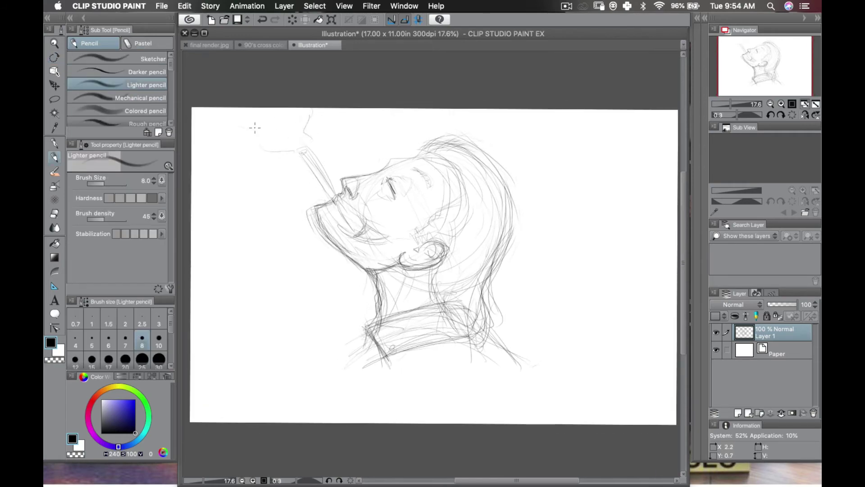
pyautogui.moveTo(202, 133)
pyautogui.mouseDown()
pyautogui.moveTo(275, 145)
pyautogui.moveTo(300, 130)
pyautogui.moveTo(309, 157)
pyautogui.moveTo(308, 148)
pyautogui.moveTo(300, 153)
pyautogui.moveTo(322, 172)
pyautogui.mouseUp()
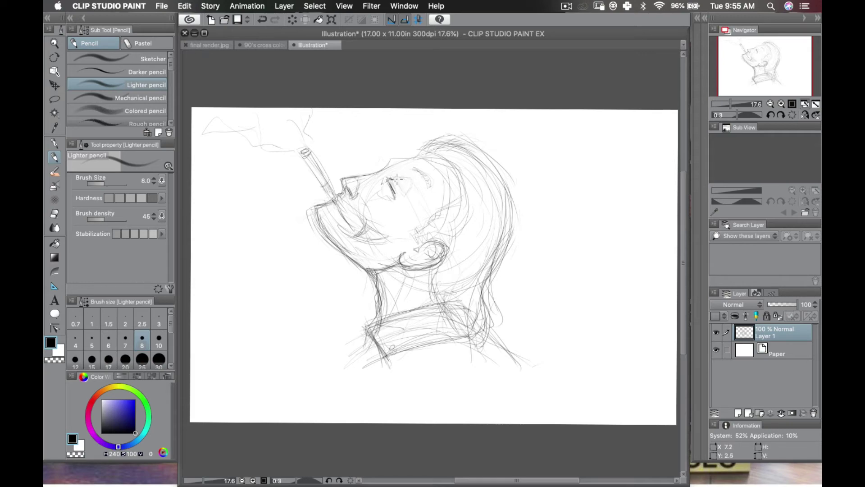
# Darken the eyebrow and sideburn, and reinforce the temple hair and the neck line behind the ear.
pyautogui.moveTo(414, 166); pyautogui.dragTo(426, 181)
pyautogui.moveTo(428, 227)
pyautogui.mouseDown()
pyautogui.moveTo(413, 233)
pyautogui.moveTo(419, 243)
pyautogui.mouseUp()
pyautogui.moveTo(446, 170); pyautogui.dragTo(450, 222)
pyautogui.moveTo(446, 162)
pyautogui.mouseDown()
pyautogui.moveTo(458, 185)
pyautogui.moveTo(442, 228)
pyautogui.mouseUp()
pyautogui.moveTo(437, 268); pyautogui.dragTo(441, 297)
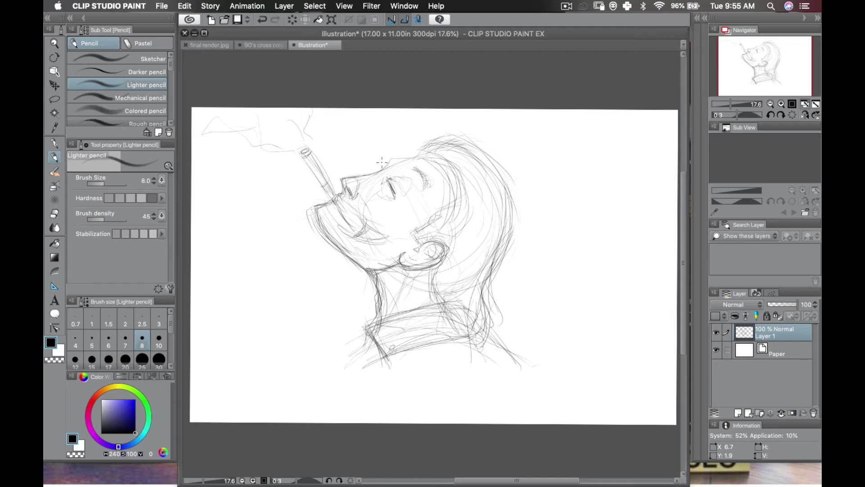
# Build up the hair strands along the crown and back of the head and darken the sideburn's front edge.
pyautogui.moveTo(458, 204); pyautogui.dragTo(410, 121)
pyautogui.moveTo(347, 182)
pyautogui.mouseDown()
pyautogui.moveTo(401, 150)
pyautogui.moveTo(372, 161)
pyautogui.moveTo(464, 220)
pyautogui.mouseUp()
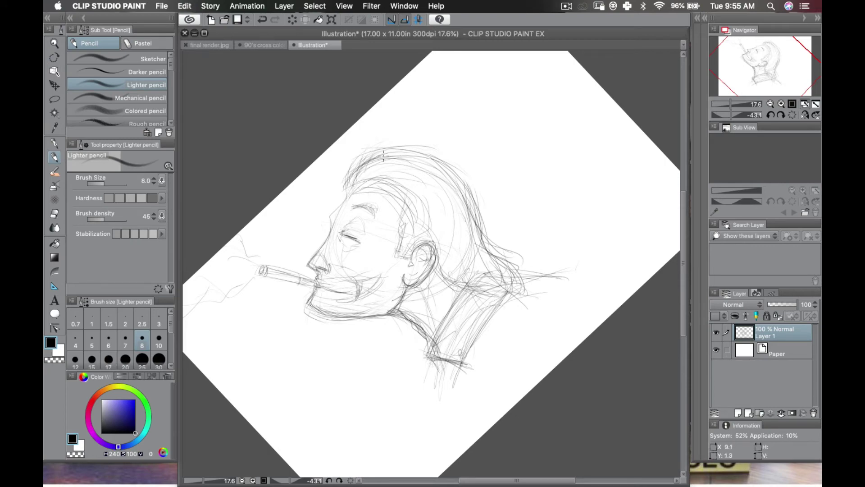
pyautogui.moveTo(374, 159); pyautogui.dragTo(459, 206)
pyautogui.moveTo(418, 149); pyautogui.dragTo(463, 239)
pyautogui.moveTo(448, 199)
pyautogui.mouseDown()
pyautogui.moveTo(484, 244)
pyautogui.moveTo(518, 259)
pyautogui.moveTo(493, 282)
pyautogui.mouseUp()
pyautogui.moveTo(404, 226); pyautogui.dragTo(404, 259)
pyautogui.moveTo(401, 234); pyautogui.dragTo(395, 268)
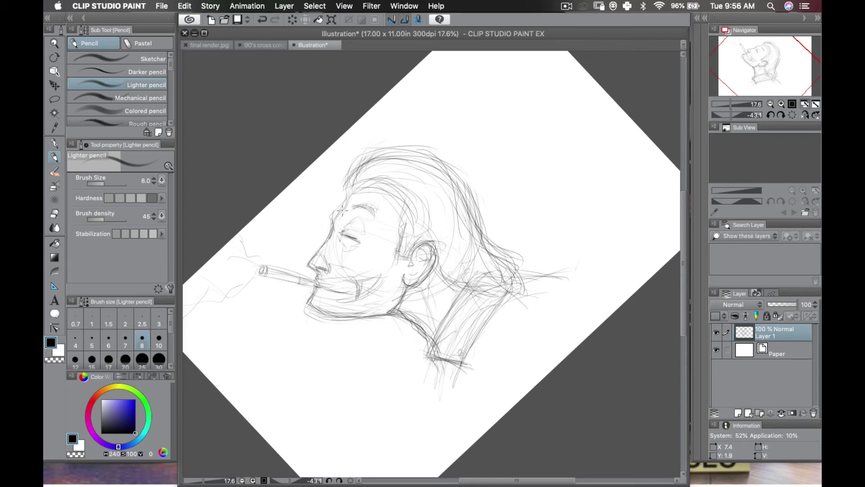
# Clean up the stray lines in front of the brow with the Soft eraser.
pyautogui.press('e')
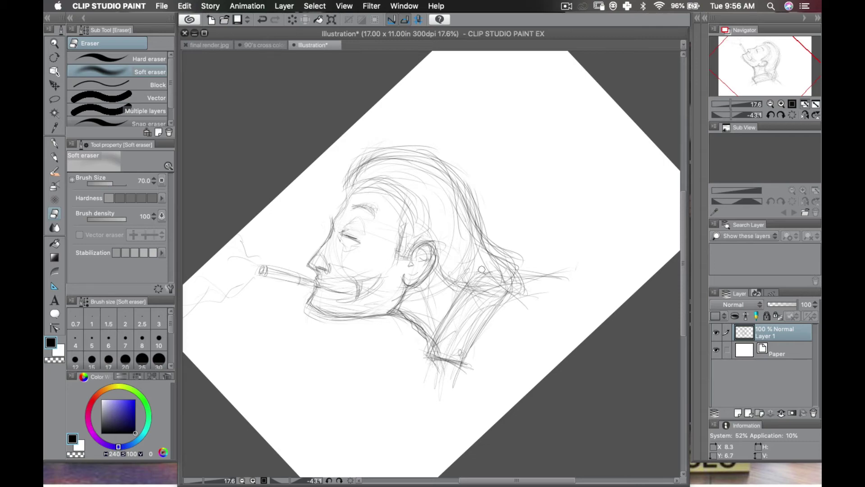
pyautogui.press('r')
pyautogui.moveTo(482, 270)
pyautogui.mouseDown()
pyautogui.moveTo(533, 268)
pyautogui.moveTo(525, 309)
pyautogui.moveTo(526, 300)
pyautogui.mouseUp()
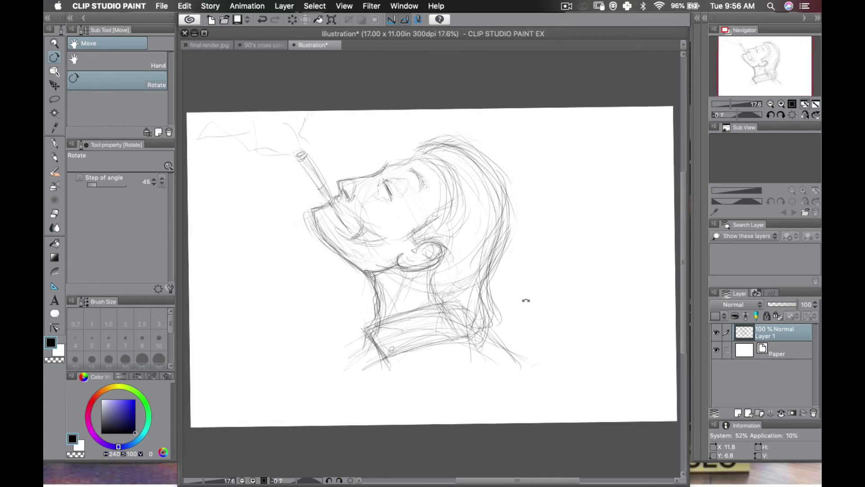
# Darken the eye, its upper lid and the eyebrow, and draw a pointed streak from the eye down the cheek.
pyautogui.press('e')
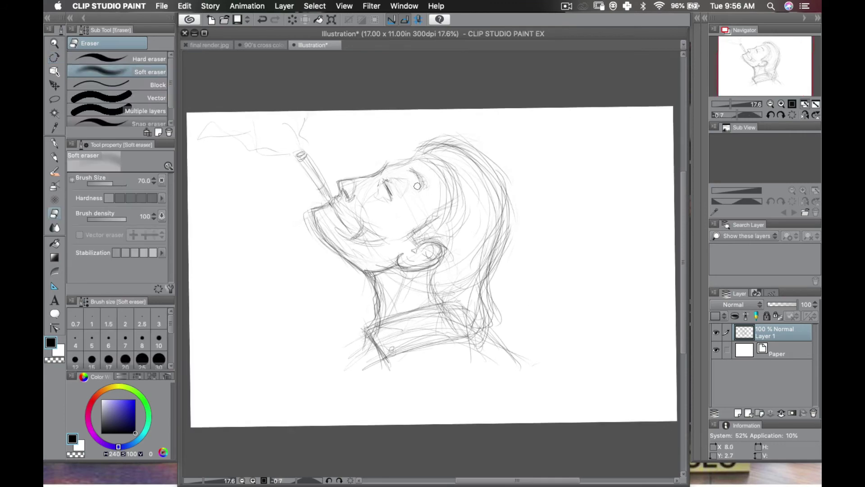
pyautogui.press('p')
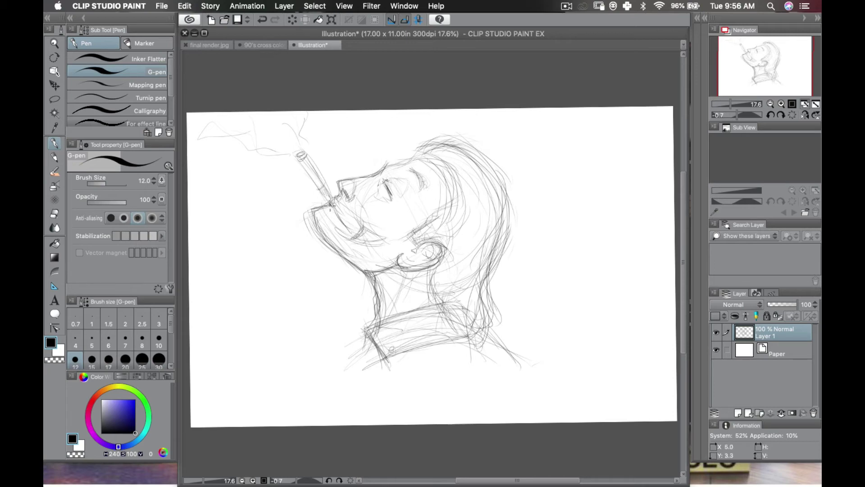
pyautogui.moveTo(393, 176)
pyautogui.mouseDown()
pyautogui.moveTo(381, 197)
pyautogui.moveTo(378, 185)
pyautogui.moveTo(385, 198)
pyautogui.moveTo(381, 186)
pyautogui.moveTo(377, 197)
pyautogui.moveTo(387, 199)
pyautogui.moveTo(383, 185)
pyautogui.moveTo(366, 200)
pyautogui.mouseUp()
pyautogui.moveTo(407, 181)
pyautogui.mouseDown()
pyautogui.moveTo(403, 191)
pyautogui.moveTo(426, 184)
pyautogui.moveTo(388, 197)
pyautogui.moveTo(384, 184)
pyautogui.mouseUp()
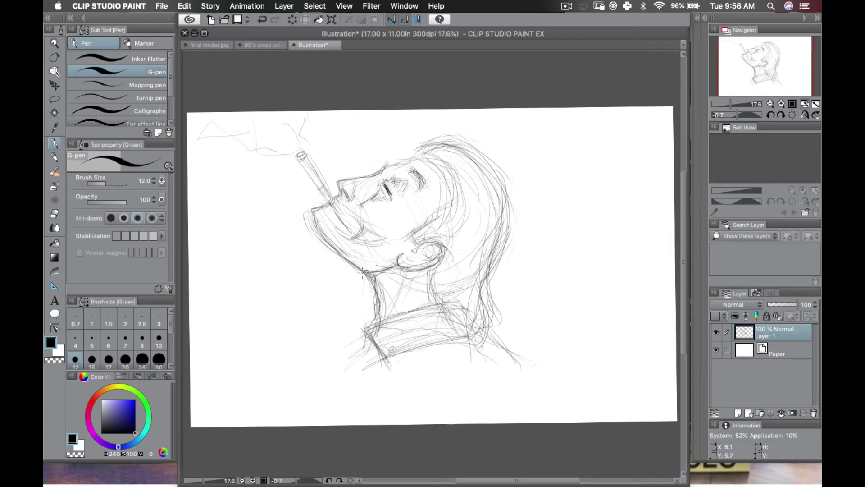
# Darken the corner under the chin and the front neck line, and reinforce the collar's front and upper edges with the Lighter pencil.
pyautogui.moveTo(361, 266); pyautogui.dragTo(373, 282)
pyautogui.press('p')
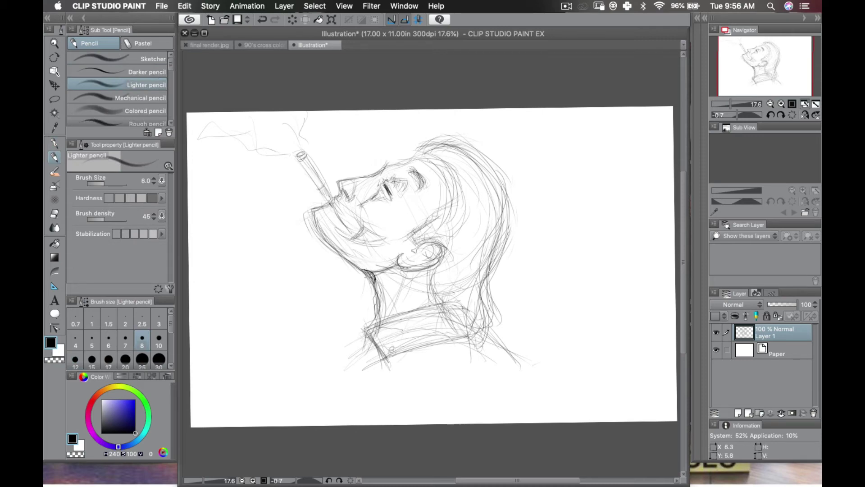
pyautogui.moveTo(370, 270)
pyautogui.mouseDown()
pyautogui.moveTo(381, 324)
pyautogui.moveTo(369, 351)
pyautogui.mouseUp()
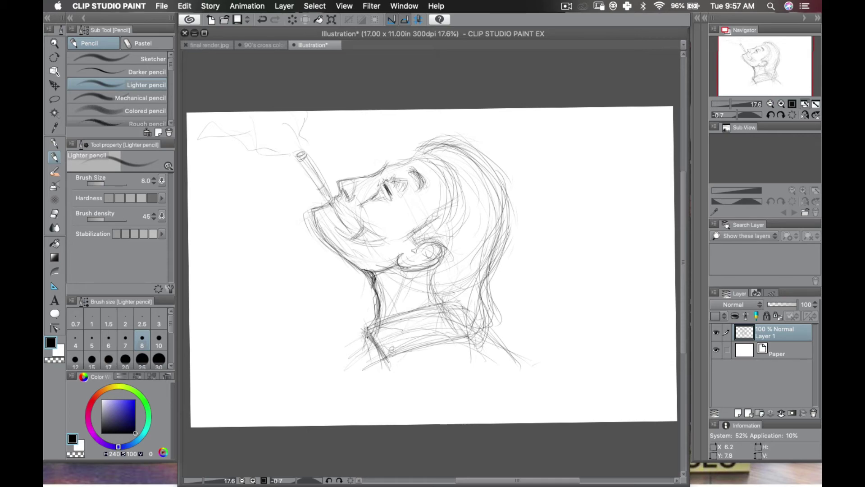
pyautogui.moveTo(367, 332); pyautogui.dragTo(372, 359)
pyautogui.moveTo(379, 319)
pyautogui.mouseDown()
pyautogui.moveTo(395, 310)
pyautogui.moveTo(431, 306)
pyautogui.mouseUp()
# Strengthen the hairline from the forehead to the temple and hatch the sideburn in front of the ear.
pyautogui.press('r')
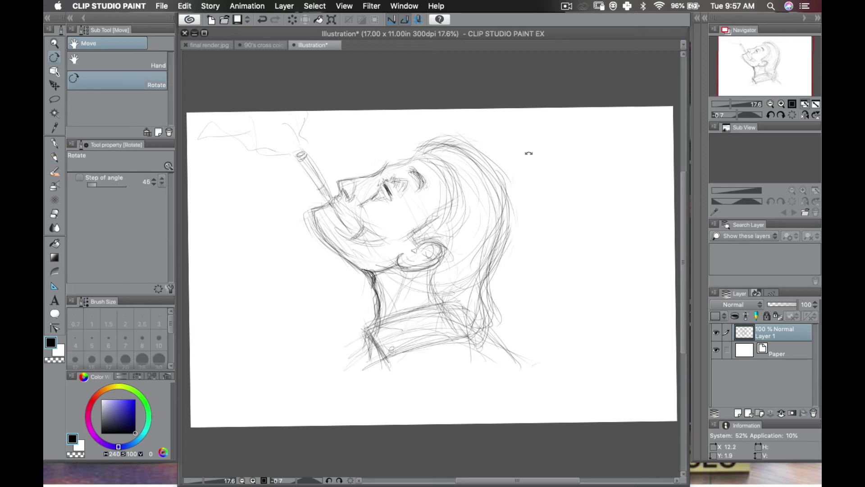
pyautogui.moveTo(527, 150); pyautogui.dragTo(384, 135)
pyautogui.moveTo(467, 156)
pyautogui.mouseDown()
pyautogui.moveTo(485, 163)
pyautogui.moveTo(491, 204)
pyautogui.moveTo(513, 221)
pyautogui.moveTo(499, 199)
pyautogui.mouseUp()
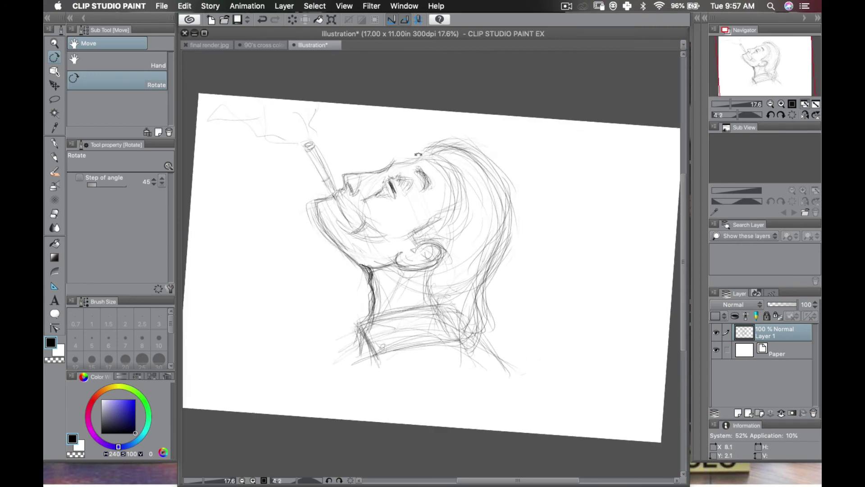
pyautogui.press('p')
pyautogui.moveTo(432, 155)
pyautogui.mouseDown()
pyautogui.moveTo(455, 146)
pyautogui.moveTo(444, 145)
pyautogui.moveTo(491, 180)
pyautogui.moveTo(500, 237)
pyautogui.moveTo(507, 199)
pyautogui.moveTo(498, 248)
pyautogui.moveTo(450, 183)
pyautogui.moveTo(446, 217)
pyautogui.mouseUp()
pyautogui.moveTo(450, 175); pyautogui.dragTo(443, 222)
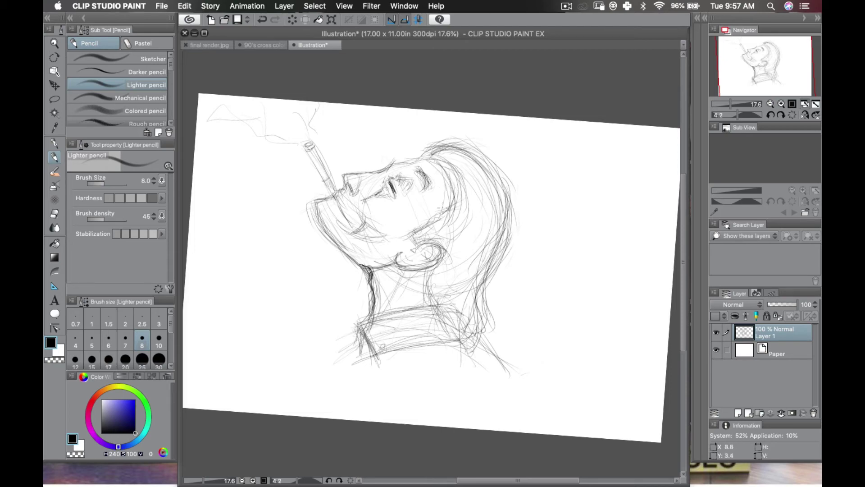
pyautogui.moveTo(459, 191)
pyautogui.mouseDown()
pyautogui.moveTo(442, 228)
pyautogui.moveTo(417, 231)
pyautogui.moveTo(410, 244)
pyautogui.moveTo(434, 242)
pyautogui.moveTo(435, 251)
pyautogui.mouseUp()
# Darken the neck lines running down from behind the ear and reinforce the collar's upper edge.
pyautogui.moveTo(430, 271)
pyautogui.mouseDown()
pyautogui.moveTo(437, 308)
pyautogui.moveTo(472, 258)
pyautogui.moveTo(453, 280)
pyautogui.moveTo(381, 295)
pyautogui.moveTo(371, 311)
pyautogui.moveTo(391, 309)
pyautogui.moveTo(359, 313)
pyautogui.mouseUp()
pyautogui.press('r')
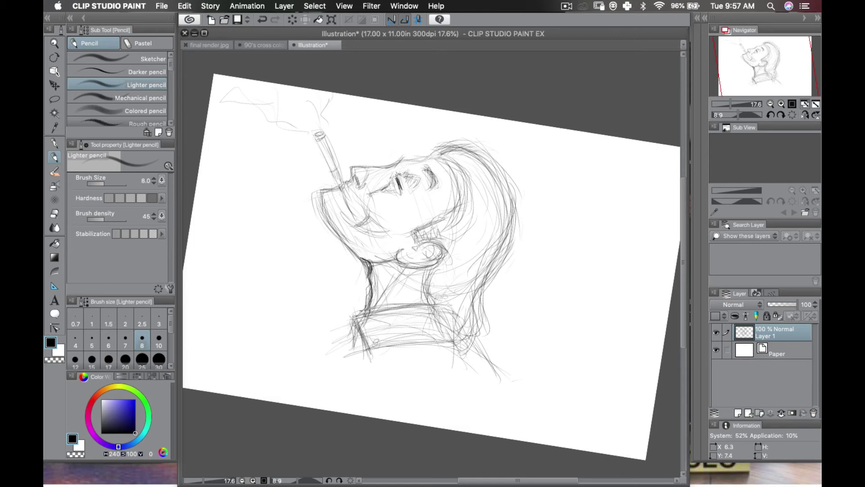
pyautogui.moveTo(425, 300)
pyautogui.mouseDown()
pyautogui.moveTo(396, 304)
pyautogui.moveTo(360, 354)
pyautogui.moveTo(394, 346)
pyautogui.mouseUp()
# Darken the lips and mouth line beside the cigarette and thicken the smile crease on the cheek.
pyautogui.press('r')
pyautogui.moveTo(540, 233); pyautogui.dragTo(505, 196)
pyautogui.press('p')
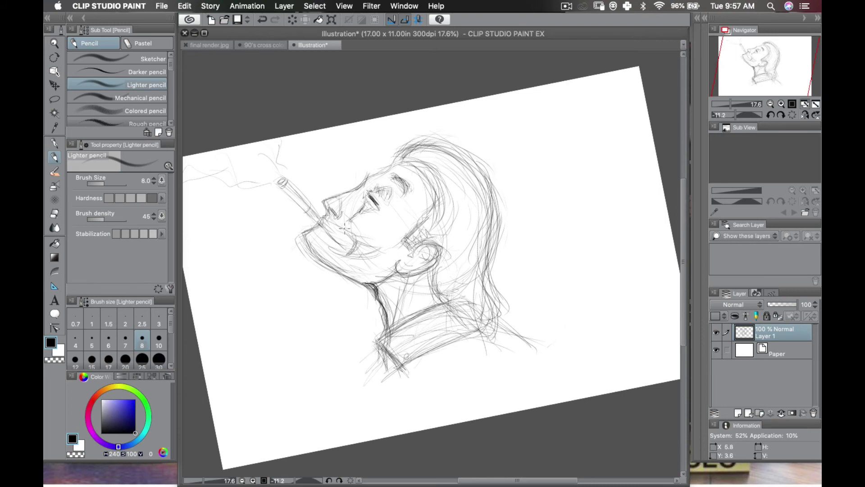
pyautogui.moveTo(348, 236); pyautogui.dragTo(379, 245)
pyautogui.moveTo(322, 229); pyautogui.dragTo(353, 254)
pyautogui.moveTo(327, 216); pyautogui.dragTo(353, 241)
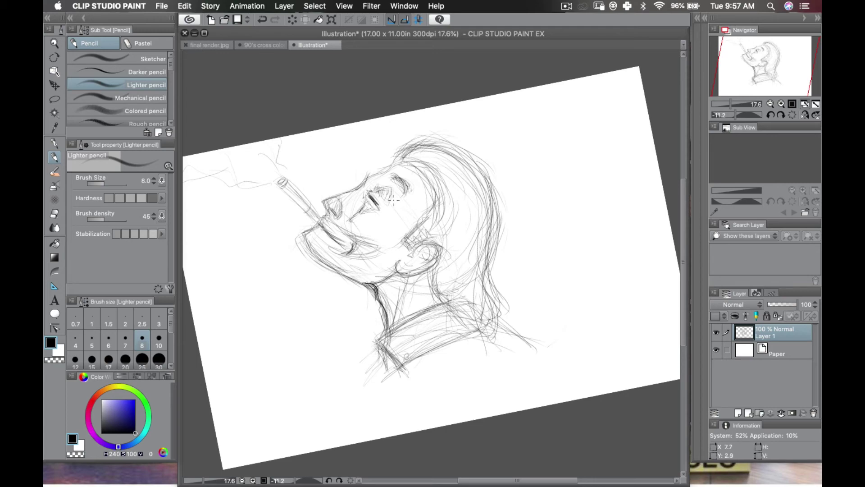
# Shade the upper eyelid and nostril, then deepen the cheek crease and the hairline above the forehead.
pyautogui.moveTo(384, 192); pyautogui.dragTo(388, 194)
pyautogui.moveTo(328, 204); pyautogui.dragTo(337, 203)
pyautogui.moveTo(350, 232)
pyautogui.mouseDown()
pyautogui.moveTo(380, 243)
pyautogui.moveTo(313, 225)
pyautogui.moveTo(335, 253)
pyautogui.moveTo(383, 252)
pyautogui.mouseUp()
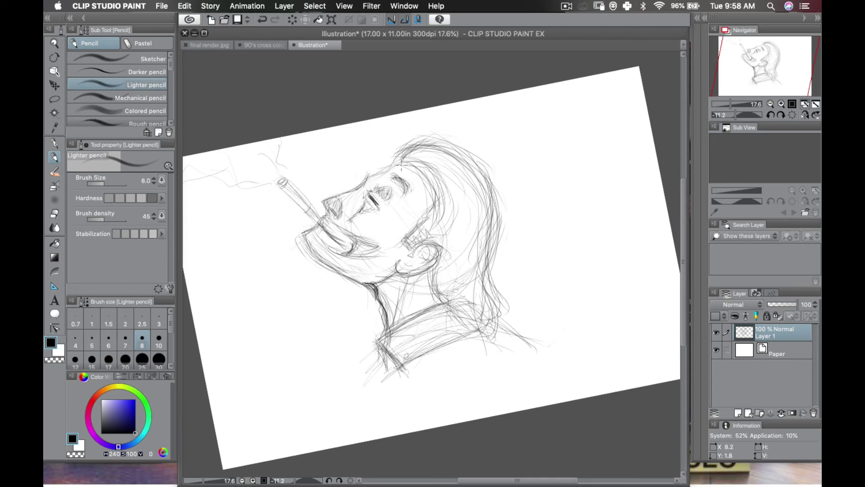
pyautogui.moveTo(401, 166); pyautogui.dragTo(449, 169)
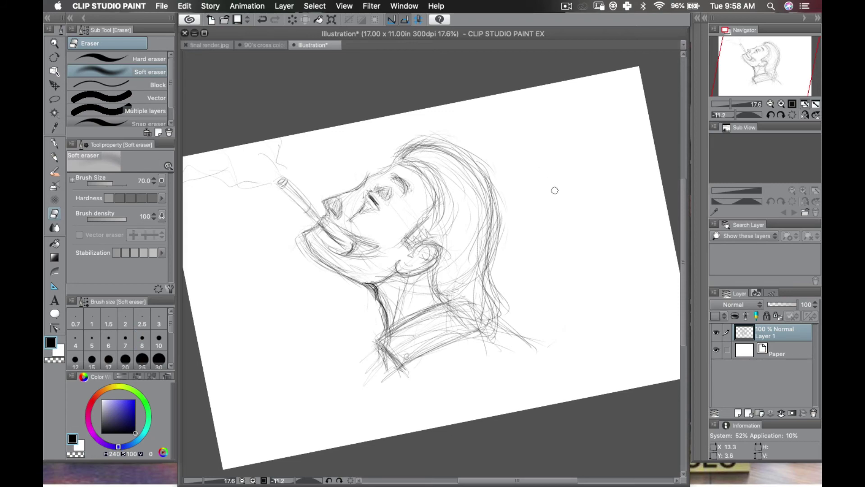
# Darken the inner contours of the ear and reinforce the neck lines between the ear and the collar.
pyautogui.press('r')
pyautogui.moveTo(548, 159); pyautogui.dragTo(559, 176)
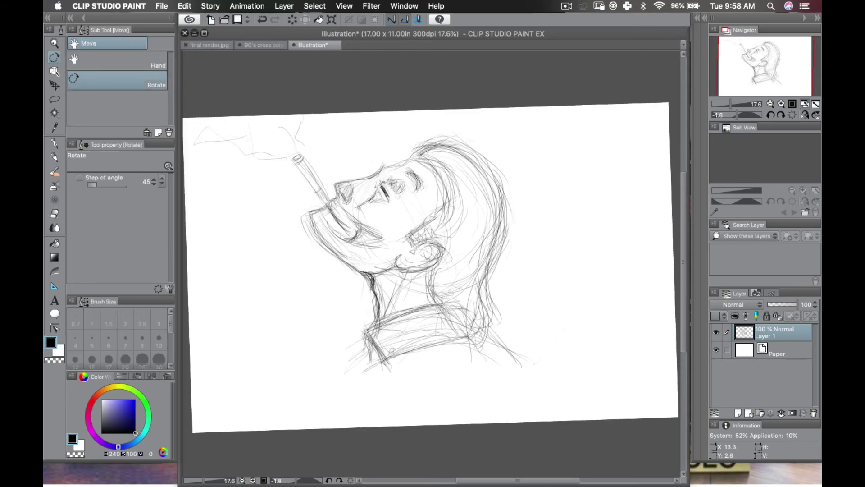
pyautogui.press('p')
pyautogui.press('p')
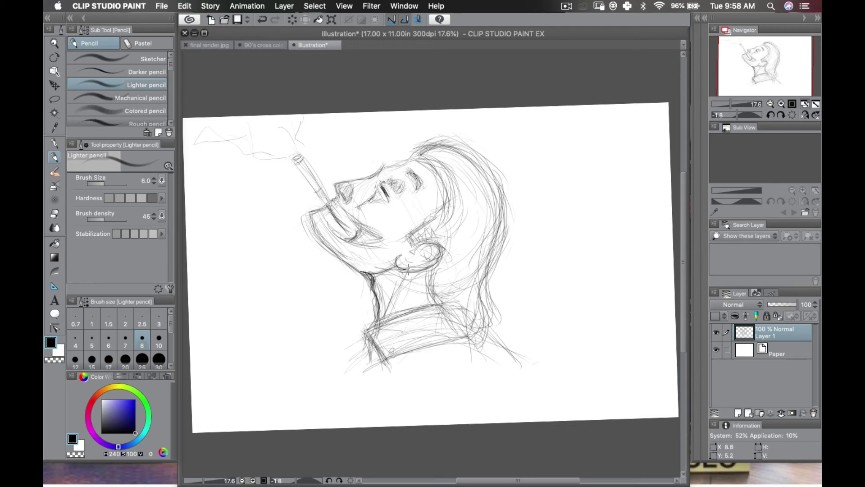
pyautogui.moveTo(419, 252)
pyautogui.mouseDown()
pyautogui.moveTo(407, 268)
pyautogui.moveTo(423, 261)
pyautogui.moveTo(398, 283)
pyautogui.moveTo(397, 275)
pyautogui.moveTo(372, 344)
pyautogui.mouseUp()
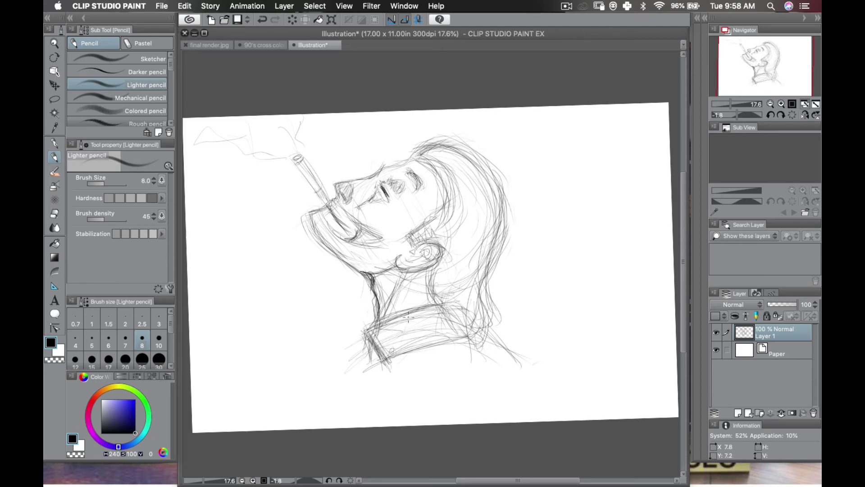
pyautogui.moveTo(427, 268); pyautogui.dragTo(431, 295)
# Add hair strands over the crown, reinforce the collar's lower edge and extend the front shoulder lines.
pyautogui.moveTo(446, 140)
pyautogui.mouseDown()
pyautogui.moveTo(484, 169)
pyautogui.moveTo(484, 211)
pyautogui.mouseUp()
pyautogui.moveTo(400, 349); pyautogui.dragTo(462, 333)
pyautogui.moveTo(374, 361); pyautogui.dragTo(356, 385)
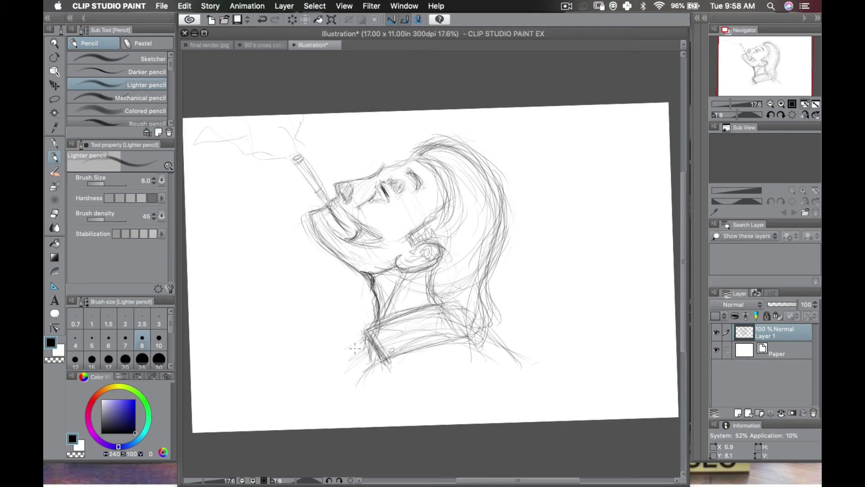
pyautogui.moveTo(354, 348); pyautogui.dragTo(364, 337)
# Build up the hair ends falling over the back of the collar and the neck line behind the ear.
pyautogui.moveTo(444, 306); pyautogui.dragTo(476, 347)
pyautogui.moveTo(482, 304); pyautogui.dragTo(486, 336)
pyautogui.moveTo(486, 309)
pyautogui.mouseDown()
pyautogui.moveTo(488, 341)
pyautogui.moveTo(473, 341)
pyautogui.mouseUp()
pyautogui.moveTo(420, 276); pyautogui.dragTo(430, 252)
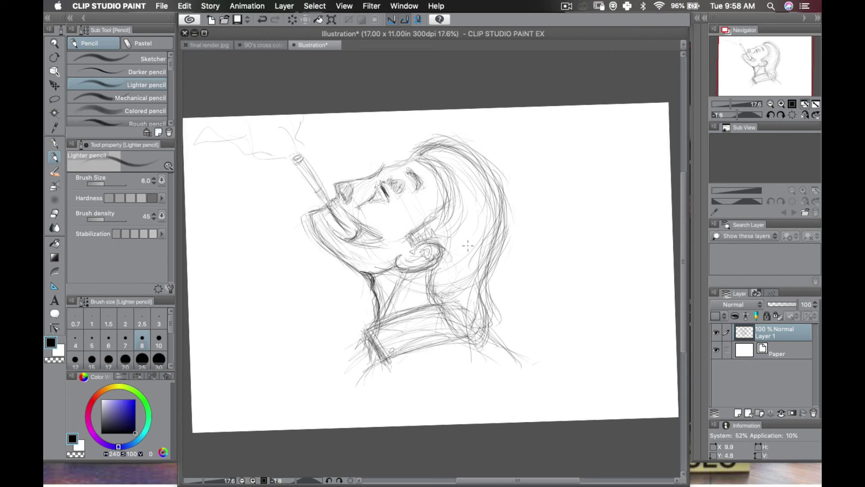
pyautogui.moveTo(495, 236)
pyautogui.mouseDown()
pyautogui.moveTo(533, 226)
pyautogui.moveTo(529, 218)
pyautogui.moveTo(553, 226)
pyautogui.moveTo(517, 234)
pyautogui.mouseUp()
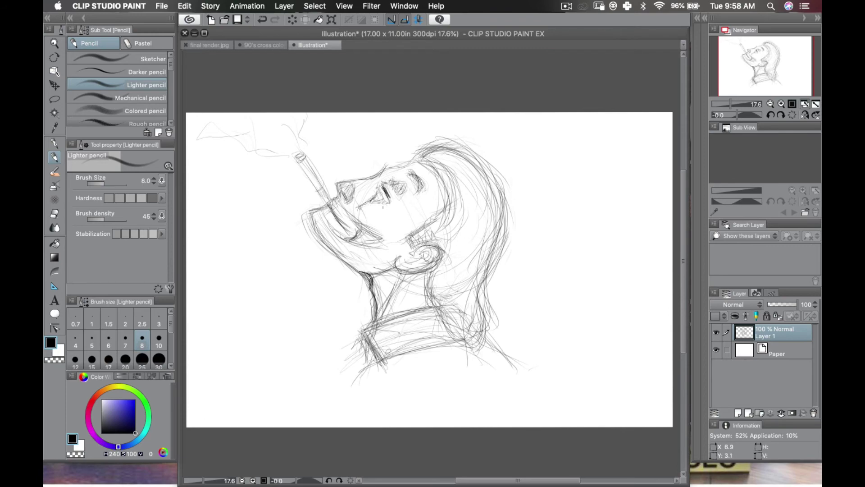
# Fill in the dark triangular shapes above and below the eye with dense pencil strokes.
pyautogui.moveTo(517, 195)
pyautogui.mouseDown()
pyautogui.moveTo(427, 150)
pyautogui.moveTo(367, 170)
pyautogui.moveTo(365, 179)
pyautogui.mouseUp()
pyautogui.scroll(2, 365, 179)
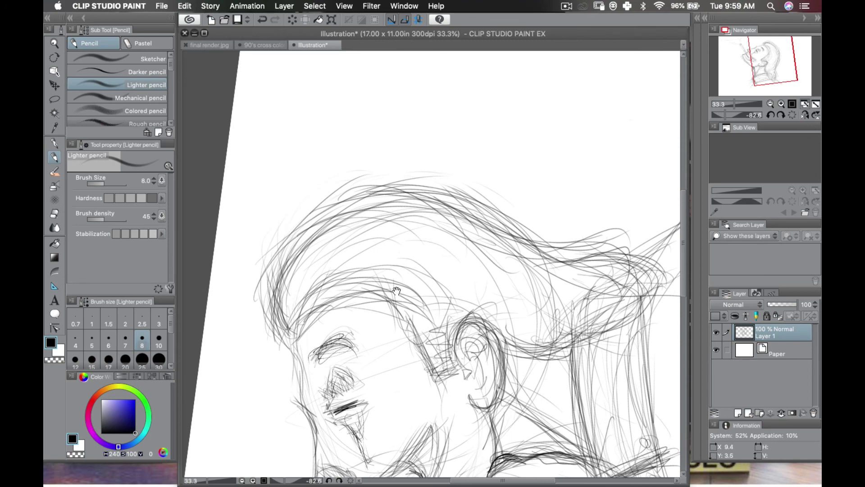
pyautogui.moveTo(379, 308); pyautogui.dragTo(447, 178)
pyautogui.moveTo(399, 270)
pyautogui.mouseDown()
pyautogui.moveTo(403, 281)
pyautogui.moveTo(430, 274)
pyautogui.moveTo(411, 288)
pyautogui.moveTo(420, 283)
pyautogui.moveTo(432, 296)
pyautogui.moveTo(433, 323)
pyautogui.mouseUp()
pyautogui.moveTo(396, 239)
pyautogui.mouseDown()
pyautogui.moveTo(405, 264)
pyautogui.moveTo(406, 253)
pyautogui.moveTo(418, 263)
pyautogui.moveTo(409, 260)
pyautogui.moveTo(431, 246)
pyautogui.moveTo(408, 272)
pyautogui.moveTo(432, 240)
pyautogui.moveTo(431, 251)
pyautogui.moveTo(405, 238)
pyautogui.moveTo(405, 248)
pyautogui.moveTo(430, 255)
pyautogui.mouseUp()
pyautogui.moveTo(412, 289); pyautogui.dragTo(425, 280)
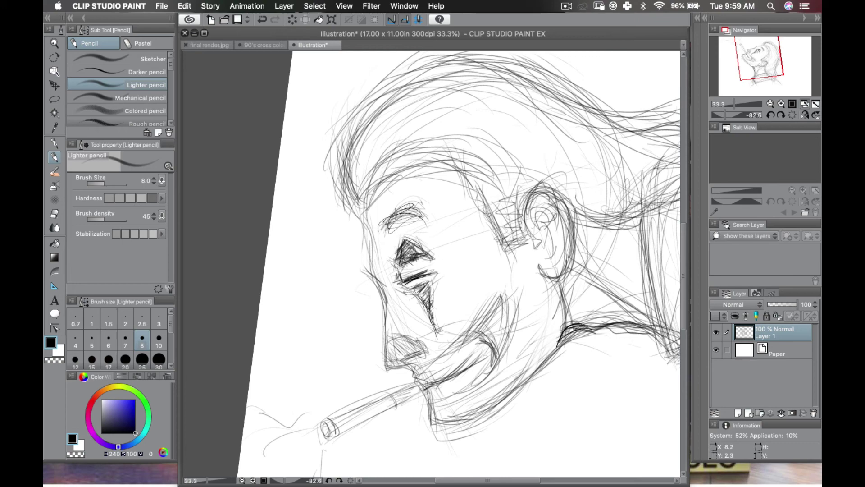
# Thicken and darken the arched eyebrow and touch up the shading at the lower eyelid.
pyautogui.moveTo(383, 232)
pyautogui.mouseDown()
pyautogui.moveTo(412, 207)
pyautogui.moveTo(427, 222)
pyautogui.mouseUp()
pyautogui.moveTo(385, 223)
pyautogui.mouseDown()
pyautogui.moveTo(428, 216)
pyautogui.moveTo(390, 220)
pyautogui.moveTo(410, 205)
pyautogui.moveTo(428, 211)
pyautogui.moveTo(431, 225)
pyautogui.mouseUp()
pyautogui.moveTo(424, 274); pyautogui.dragTo(419, 289)
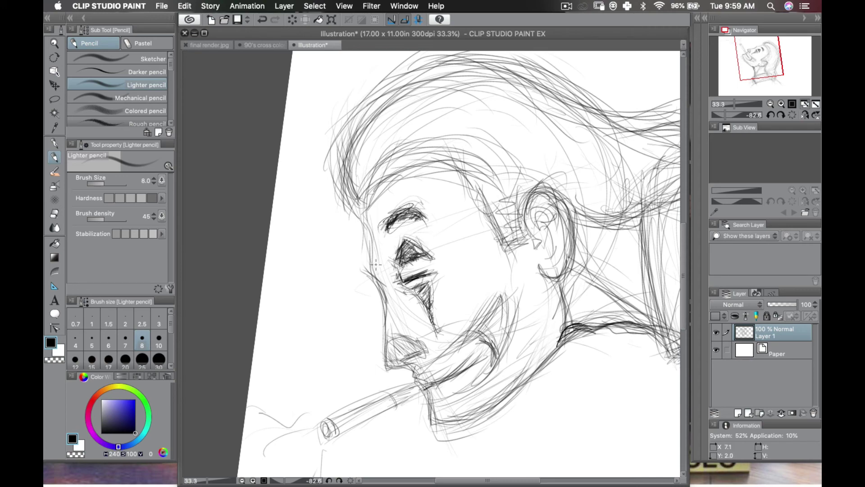
# Darken the face profile from the forehead over the nose to the chin, and define the nostril and mouth line.
pyautogui.moveTo(367, 218)
pyautogui.mouseDown()
pyautogui.moveTo(368, 258)
pyautogui.moveTo(382, 293)
pyautogui.moveTo(368, 270)
pyautogui.moveTo(388, 290)
pyautogui.moveTo(380, 276)
pyautogui.moveTo(388, 328)
pyautogui.mouseUp()
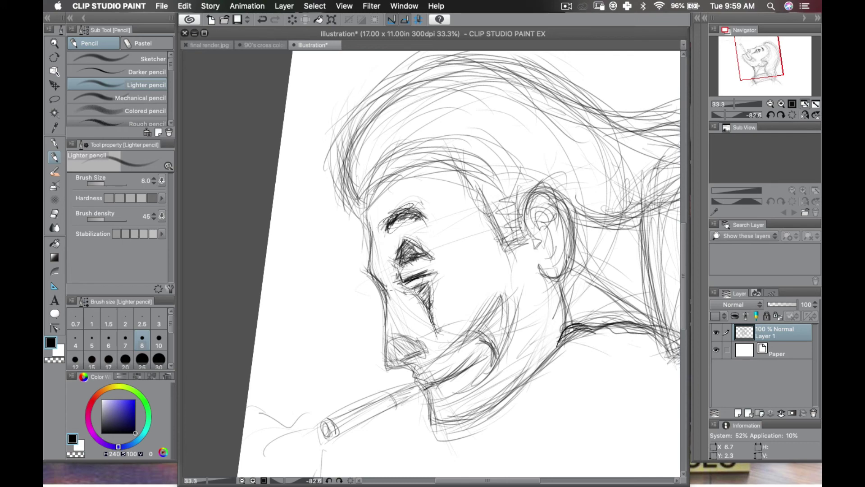
pyautogui.moveTo(381, 297)
pyautogui.mouseDown()
pyautogui.moveTo(383, 358)
pyautogui.moveTo(384, 345)
pyautogui.moveTo(394, 370)
pyautogui.moveTo(420, 379)
pyautogui.mouseUp()
pyautogui.moveTo(387, 339); pyautogui.dragTo(423, 348)
pyautogui.moveTo(393, 336)
pyautogui.mouseDown()
pyautogui.moveTo(425, 351)
pyautogui.moveTo(416, 336)
pyautogui.mouseUp()
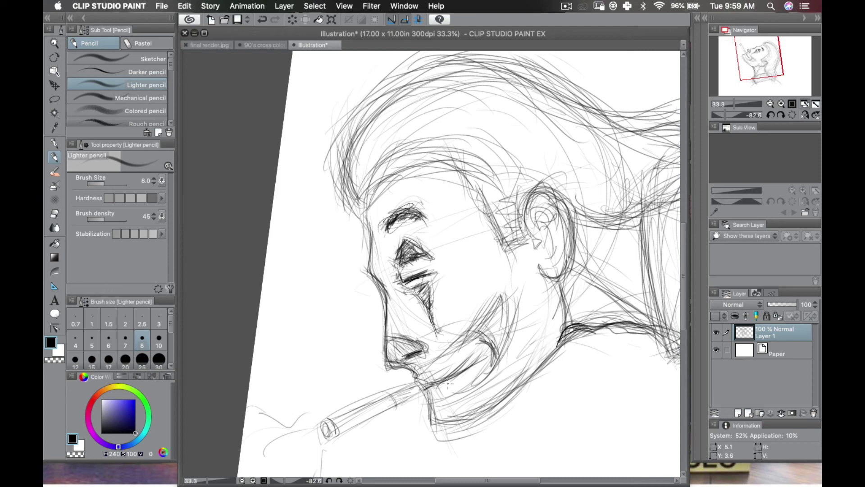
pyautogui.moveTo(423, 391)
pyautogui.mouseDown()
pyautogui.moveTo(439, 390)
pyautogui.moveTo(419, 383)
pyautogui.moveTo(433, 395)
pyautogui.moveTo(433, 427)
pyautogui.moveTo(446, 426)
pyautogui.mouseUp()
pyautogui.moveTo(433, 378)
pyautogui.mouseDown()
pyautogui.moveTo(427, 386)
pyautogui.moveTo(467, 375)
pyautogui.moveTo(473, 350)
pyautogui.moveTo(474, 362)
pyautogui.moveTo(495, 366)
pyautogui.mouseUp()
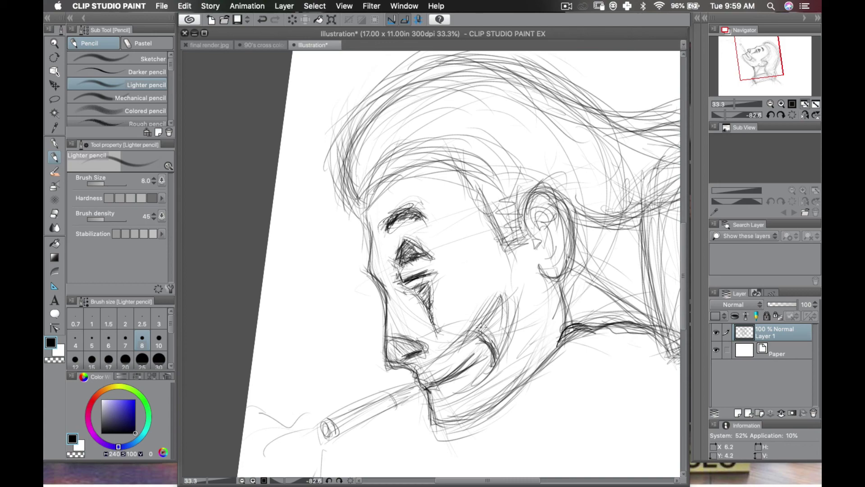
# Reinforce the hair strands from the forehead along the crown and temple, and add zigzag hatching to the sideburn.
pyautogui.press('r')
pyautogui.moveTo(501, 297); pyautogui.dragTo(500, 338)
pyautogui.press('p')
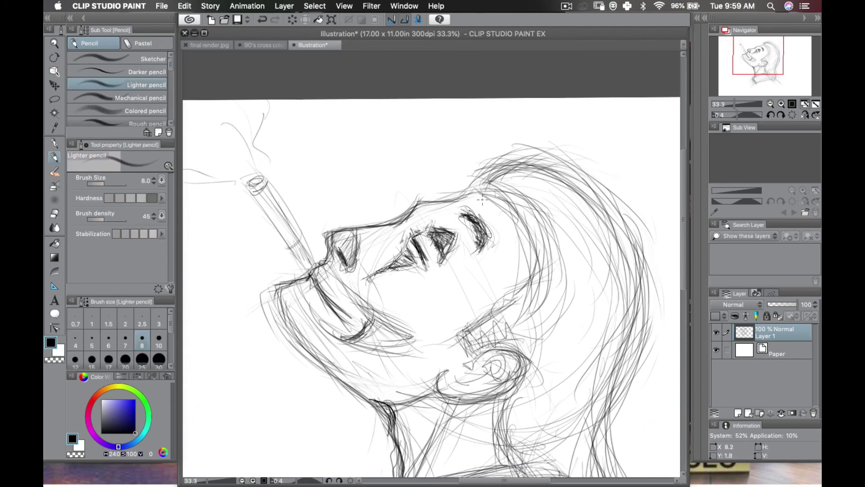
pyautogui.moveTo(477, 187)
pyautogui.mouseDown()
pyautogui.moveTo(513, 153)
pyautogui.moveTo(613, 212)
pyautogui.mouseUp()
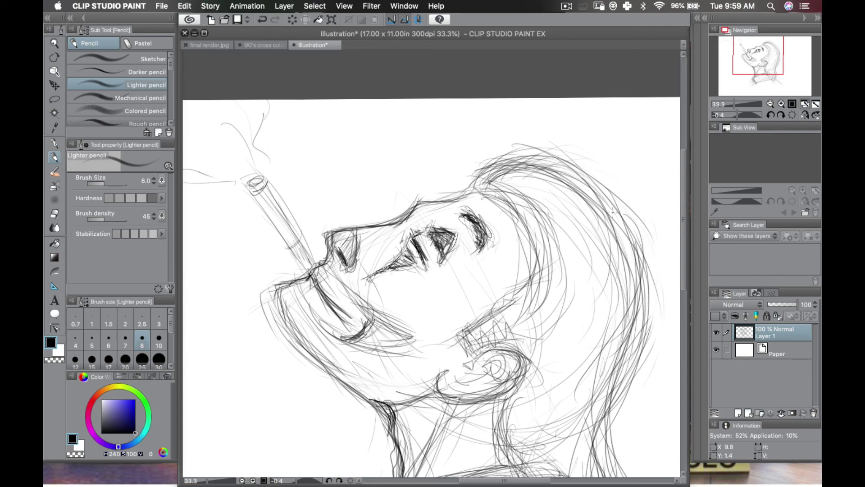
pyautogui.moveTo(551, 249); pyautogui.dragTo(542, 183)
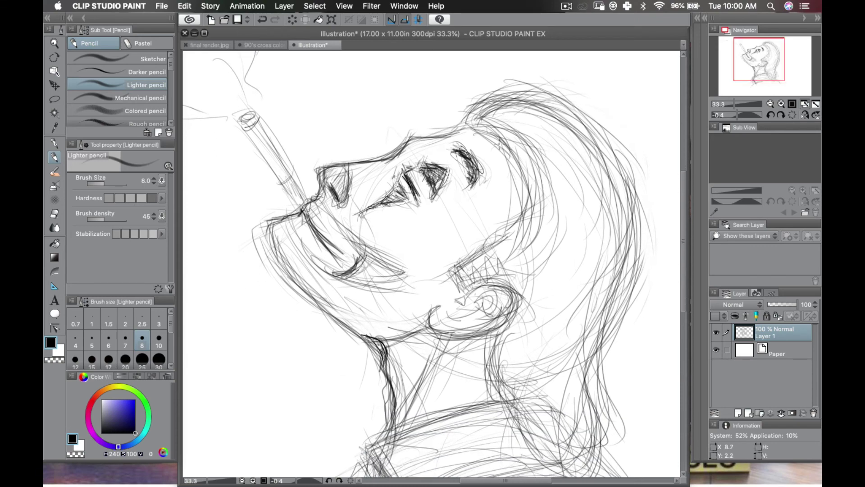
pyautogui.moveTo(498, 138)
pyautogui.mouseDown()
pyautogui.moveTo(533, 221)
pyautogui.moveTo(484, 255)
pyautogui.moveTo(465, 286)
pyautogui.moveTo(484, 260)
pyautogui.mouseUp()
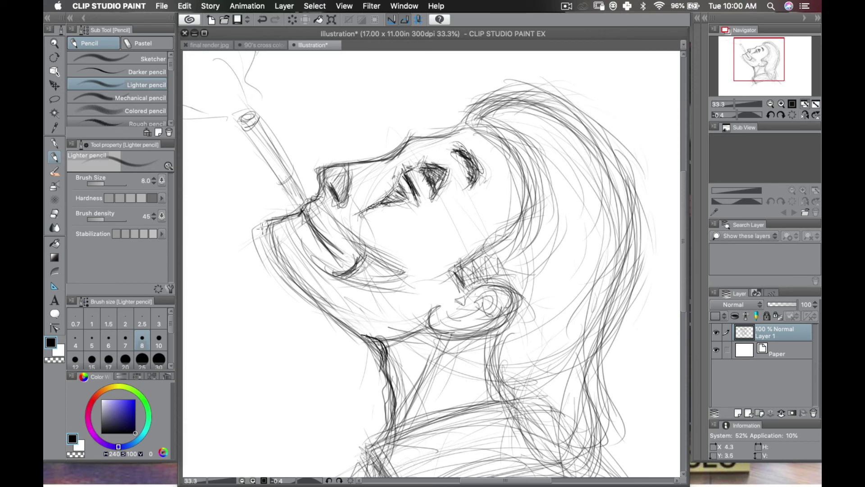
# Darken the chin and jaw contour down to the corner where it meets the neck.
pyautogui.moveTo(262, 223); pyautogui.dragTo(288, 284)
pyautogui.moveTo(263, 240); pyautogui.dragTo(324, 314)
pyautogui.moveTo(282, 268); pyautogui.dragTo(373, 350)
pyautogui.moveTo(326, 310); pyautogui.dragTo(377, 357)
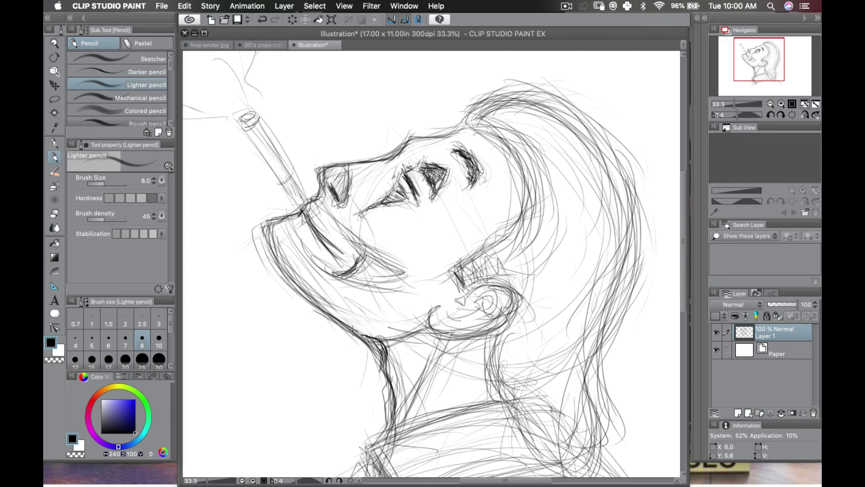
pyautogui.moveTo(353, 331); pyautogui.dragTo(388, 358)
pyautogui.moveTo(359, 324); pyautogui.dragTo(385, 369)
# Strengthen the outer hair contour from the crown down the back of the head and darken the sideburn's front edge.
pyautogui.moveTo(452, 364); pyautogui.dragTo(481, 295)
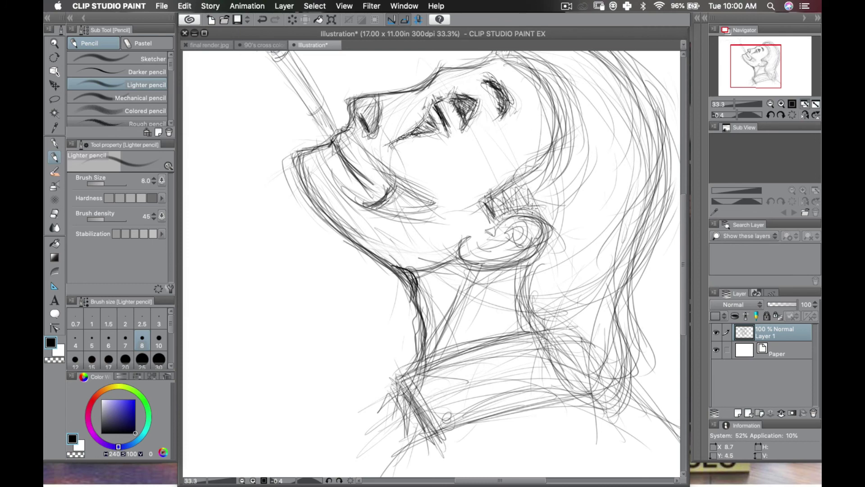
pyautogui.moveTo(557, 212); pyautogui.dragTo(537, 166)
pyautogui.moveTo(513, 197)
pyautogui.mouseDown()
pyautogui.moveTo(539, 228)
pyautogui.moveTo(525, 254)
pyautogui.moveTo(487, 263)
pyautogui.moveTo(476, 282)
pyautogui.mouseUp()
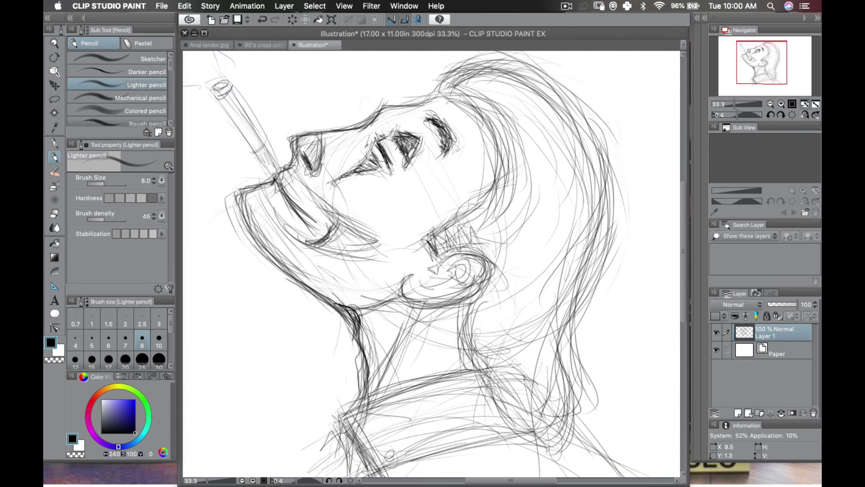
pyautogui.moveTo(439, 96)
pyautogui.mouseDown()
pyautogui.moveTo(464, 77)
pyautogui.moveTo(578, 141)
pyautogui.moveTo(581, 112)
pyautogui.moveTo(606, 151)
pyautogui.moveTo(585, 311)
pyautogui.moveTo(556, 304)
pyautogui.moveTo(554, 369)
pyautogui.mouseUp()
pyautogui.moveTo(419, 237)
pyautogui.mouseDown()
pyautogui.moveTo(421, 266)
pyautogui.moveTo(446, 253)
pyautogui.moveTo(461, 216)
pyautogui.moveTo(516, 208)
pyautogui.mouseUp()
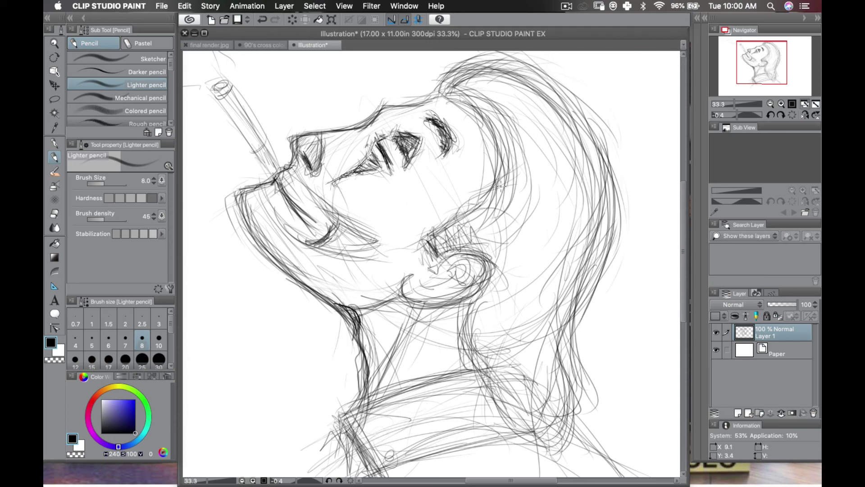
pyautogui.scroll(-4, 499, 185)
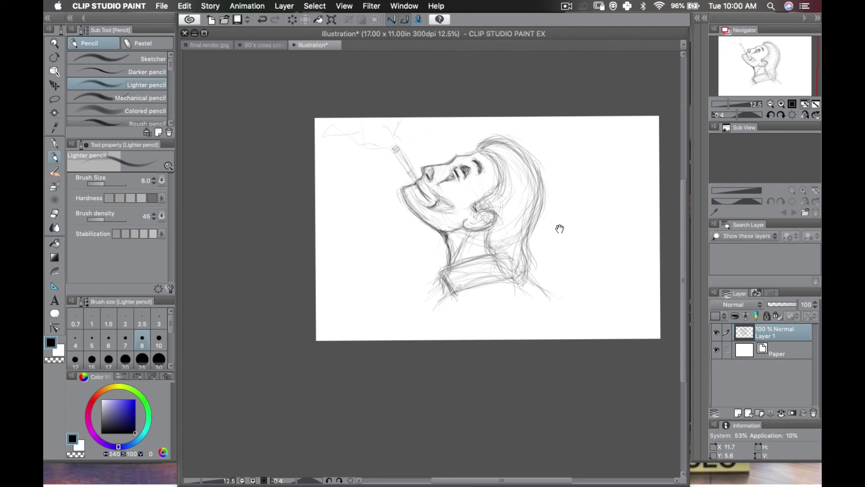
pyautogui.hscroll(2, 557, 228)
pyautogui.scroll(2, 545, 224)
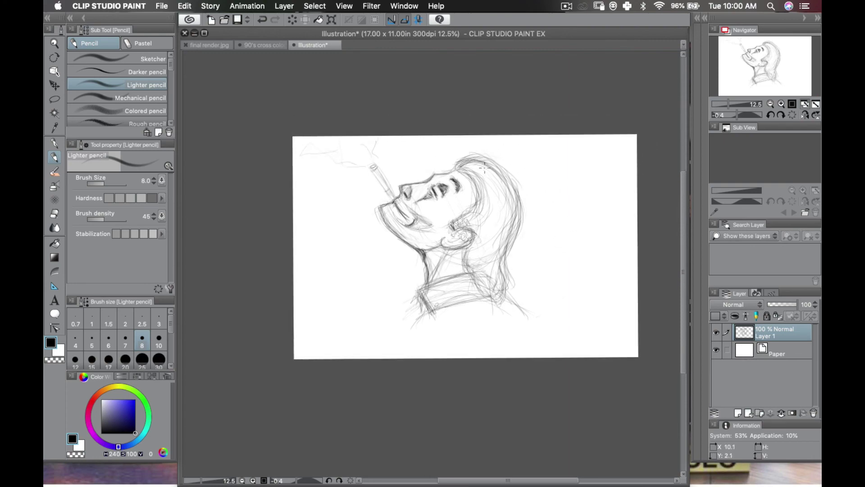
# Strengthen the hair contour down the back of the head and the strands running from the temple into the sideburn.
pyautogui.moveTo(511, 207); pyautogui.dragTo(509, 258)
pyautogui.scroll(1, 554, 209)
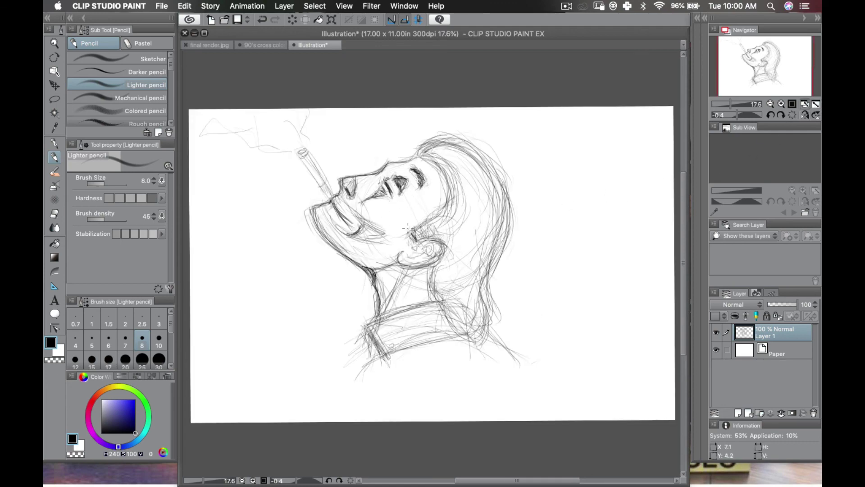
pyautogui.moveTo(444, 215); pyautogui.dragTo(406, 232)
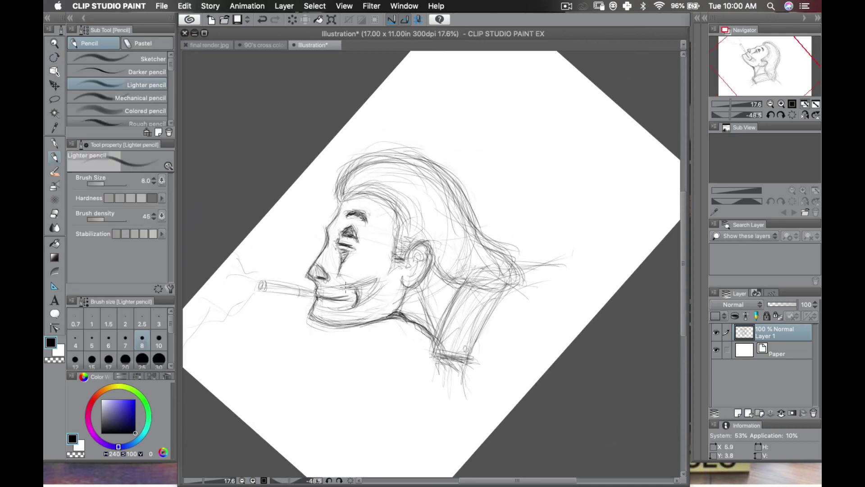
# Draw vertical teeth lines and a darker bite line inside the grin, enlarging the pencil to size 12 for the bolder strokes.
pyautogui.moveTo(323, 290)
pyautogui.mouseDown()
pyautogui.moveTo(375, 275)
pyautogui.moveTo(374, 290)
pyautogui.moveTo(379, 278)
pyautogui.moveTo(337, 309)
pyautogui.mouseUp()
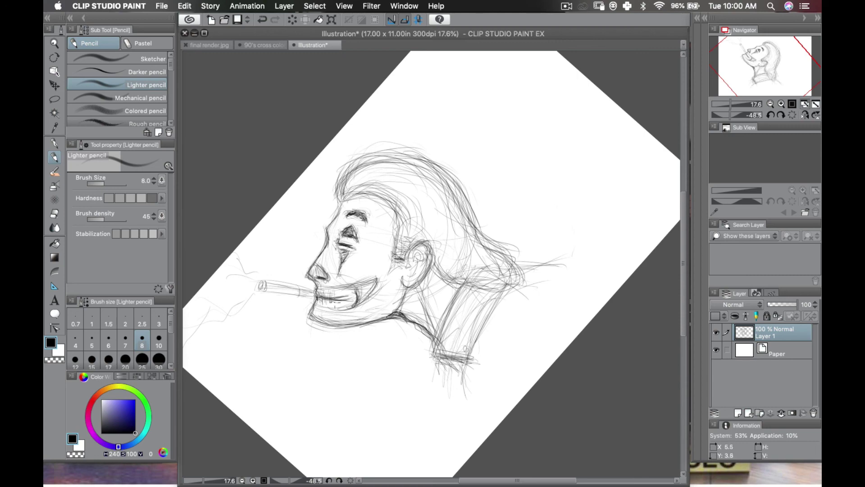
pyautogui.moveTo(334, 301); pyautogui.dragTo(348, 301)
pyautogui.press('[')
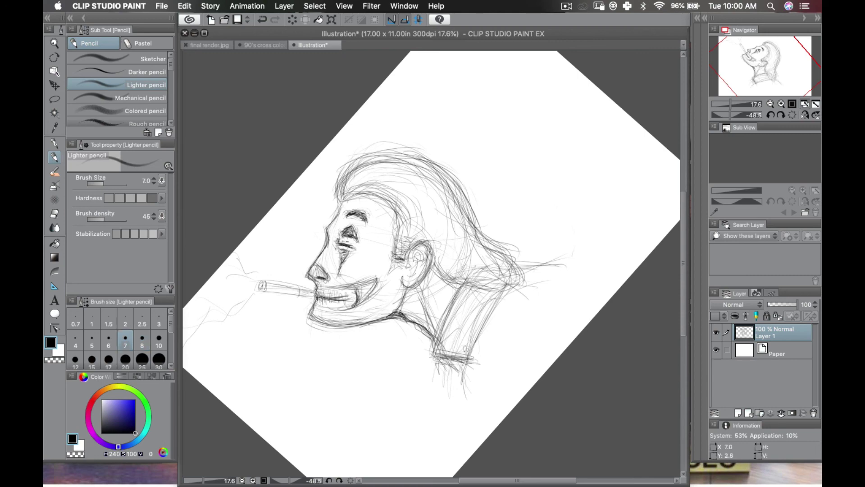
pyautogui.press(']')
pyautogui.press(']')
pyautogui.press(']')
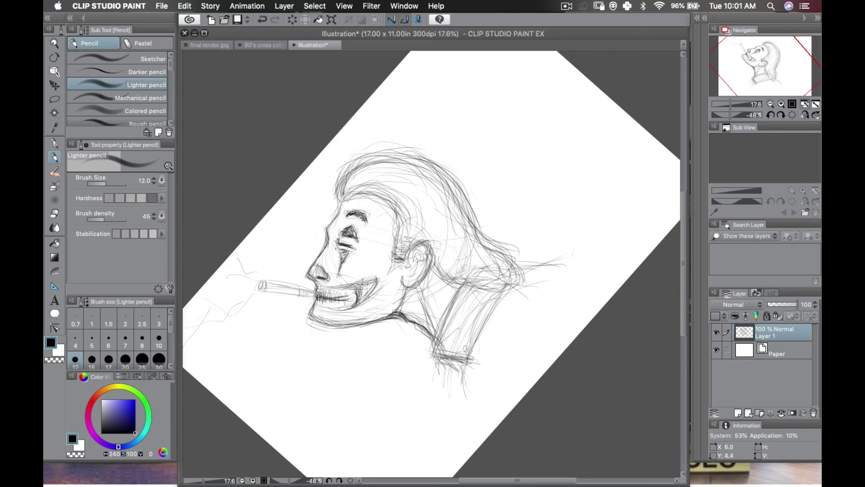
pyautogui.moveTo(364, 280)
pyautogui.mouseDown()
pyautogui.moveTo(362, 294)
pyautogui.moveTo(370, 292)
pyautogui.moveTo(359, 300)
pyautogui.mouseUp()
pyautogui.moveTo(356, 285); pyautogui.dragTo(349, 307)
pyautogui.moveTo(343, 293)
pyautogui.mouseDown()
pyautogui.moveTo(340, 305)
pyautogui.moveTo(334, 299)
pyautogui.mouseUp()
pyautogui.moveTo(330, 283); pyautogui.dragTo(325, 302)
pyautogui.moveTo(318, 291); pyautogui.dragTo(318, 304)
pyautogui.moveTo(323, 295); pyautogui.dragTo(326, 310)
pyautogui.moveTo(335, 297); pyautogui.dragTo(334, 311)
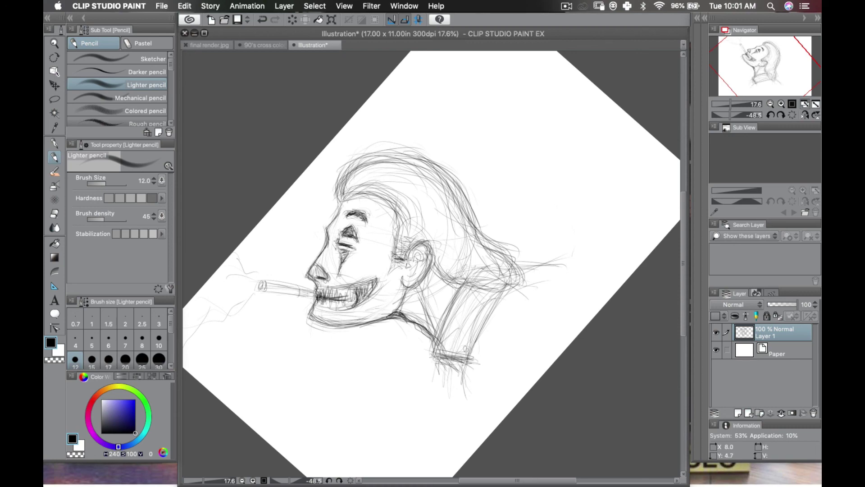
# Fade the teeth lines out of the grin with the Soft eraser at size 70 and rotate the canvas back to nearly level.
pyautogui.press('e')
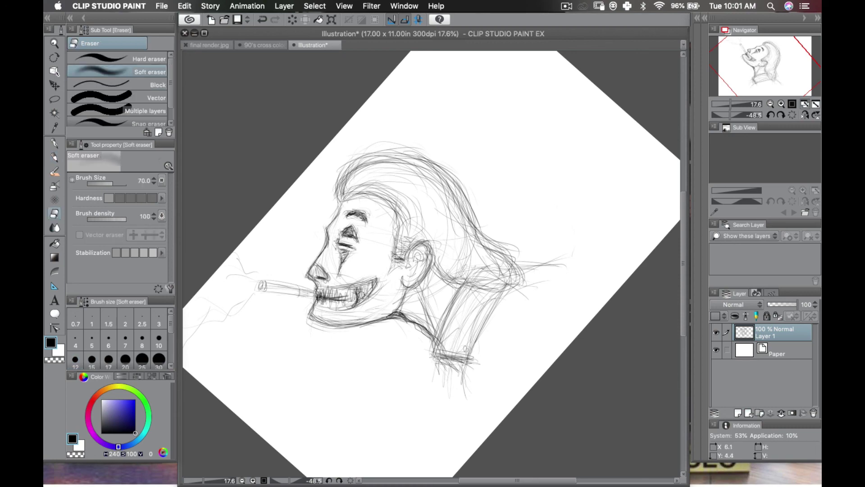
pyautogui.moveTo(369, 289)
pyautogui.mouseDown()
pyautogui.moveTo(309, 294)
pyautogui.moveTo(329, 301)
pyautogui.moveTo(337, 291)
pyautogui.moveTo(324, 290)
pyautogui.moveTo(343, 291)
pyautogui.moveTo(342, 301)
pyautogui.moveTo(325, 299)
pyautogui.moveTo(342, 304)
pyautogui.moveTo(319, 298)
pyautogui.moveTo(359, 289)
pyautogui.moveTo(343, 292)
pyautogui.moveTo(352, 293)
pyautogui.moveTo(343, 303)
pyautogui.moveTo(366, 290)
pyautogui.moveTo(330, 300)
pyautogui.moveTo(363, 292)
pyautogui.moveTo(353, 300)
pyautogui.moveTo(330, 297)
pyautogui.moveTo(358, 286)
pyautogui.moveTo(327, 294)
pyautogui.moveTo(370, 272)
pyautogui.mouseUp()
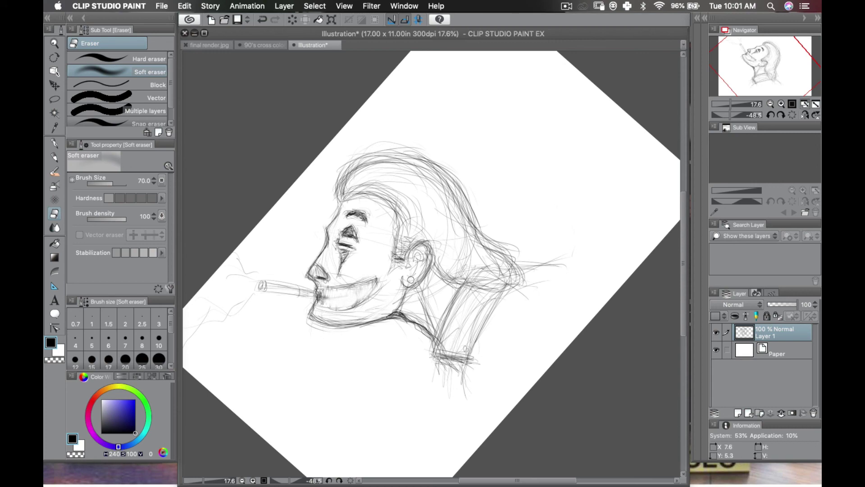
pyautogui.press('r')
pyautogui.moveTo(520, 224)
pyautogui.mouseDown()
pyautogui.moveTo(525, 266)
pyautogui.moveTo(517, 267)
pyautogui.mouseUp()
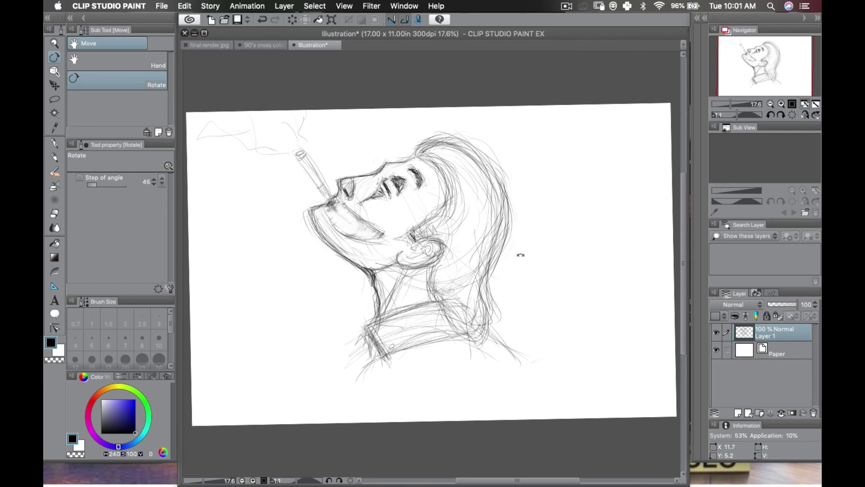
pyautogui.press('e')
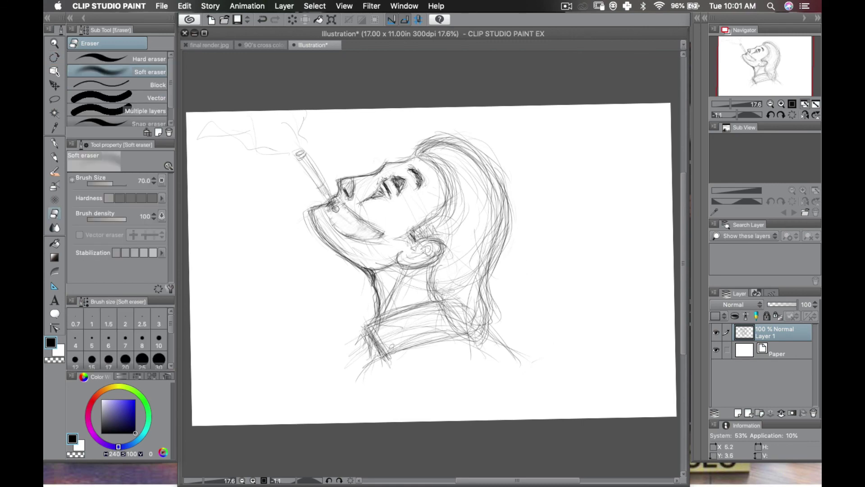
# Rework the lips where they hold the cigarette with the size 12 Lighter pencil, softening the dark patch with the Soft eraser.
pyautogui.press('p')
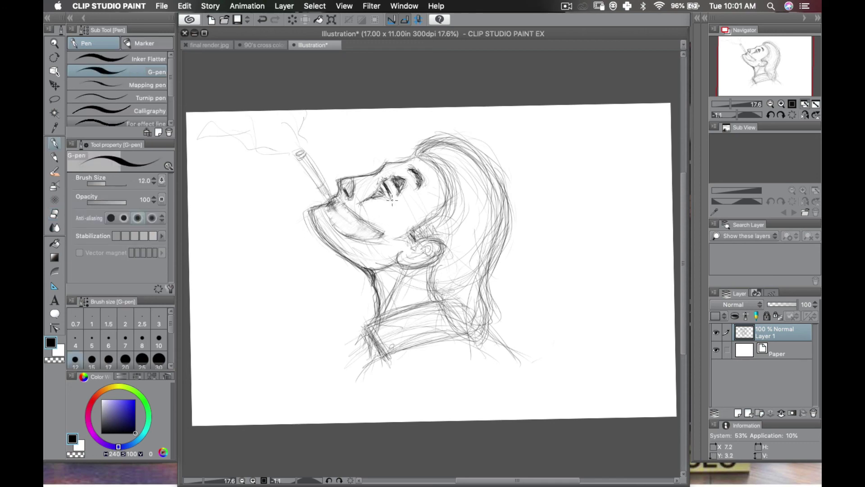
pyautogui.press('p')
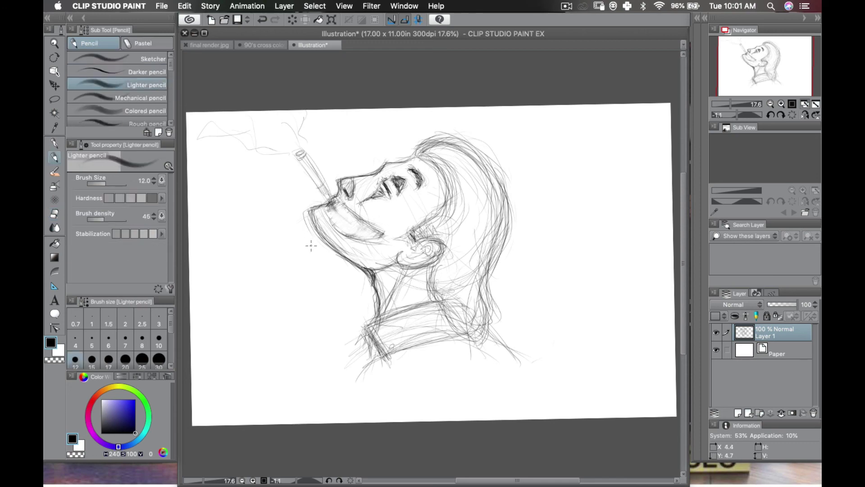
pyautogui.moveTo(334, 205); pyautogui.dragTo(335, 194)
pyautogui.press('e')
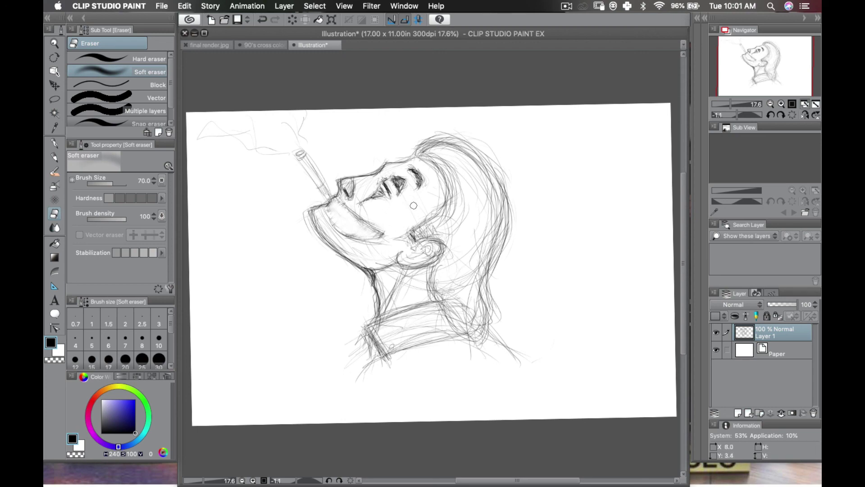
pyautogui.press('p')
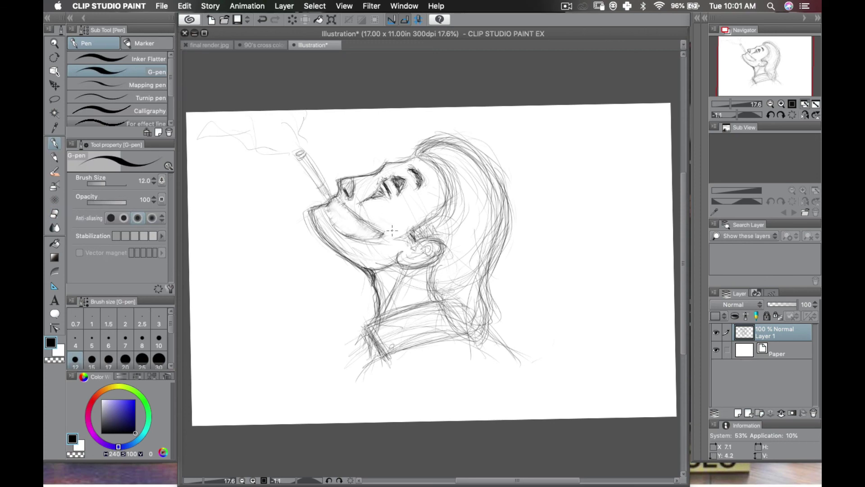
pyautogui.moveTo(392, 230)
pyautogui.mouseDown()
pyautogui.moveTo(379, 227)
pyautogui.moveTo(390, 232)
pyautogui.mouseUp()
pyautogui.press('super+z')
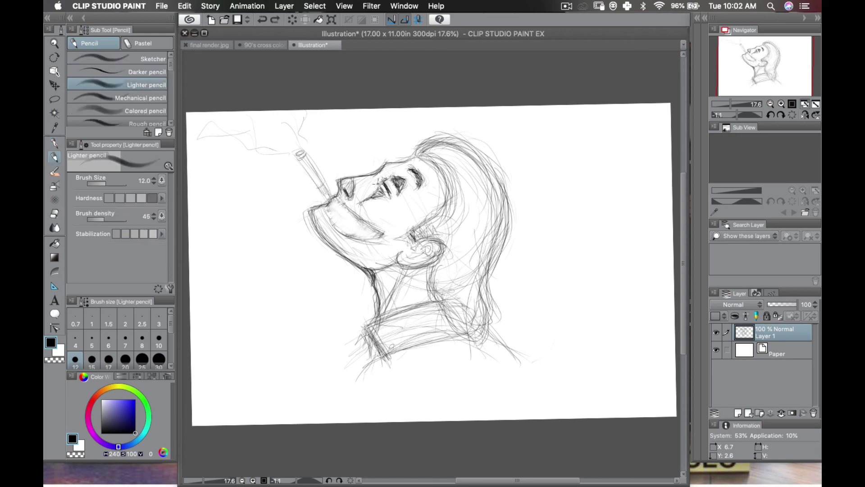
# Sketch a light cheek line between the grin's corner and the ear with the Lighter pencil.
pyautogui.press('p')
pyautogui.moveTo(398, 231)
pyautogui.mouseDown()
pyautogui.moveTo(409, 234)
pyautogui.moveTo(386, 226)
pyautogui.mouseUp()
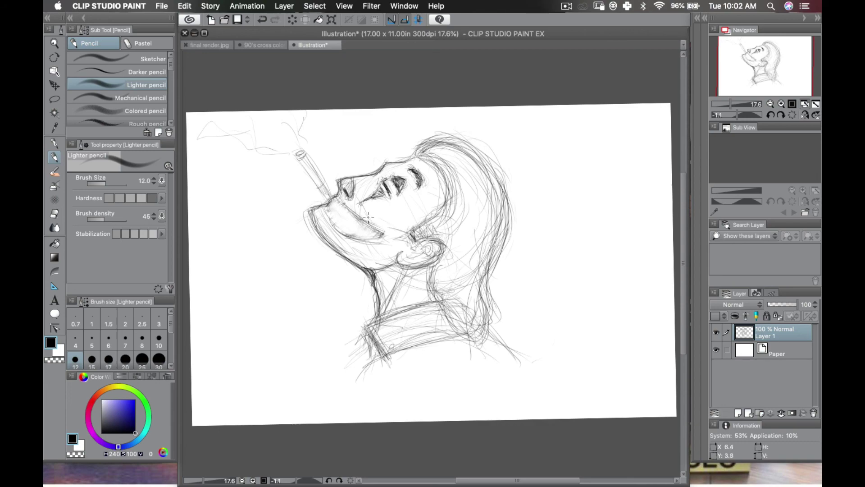